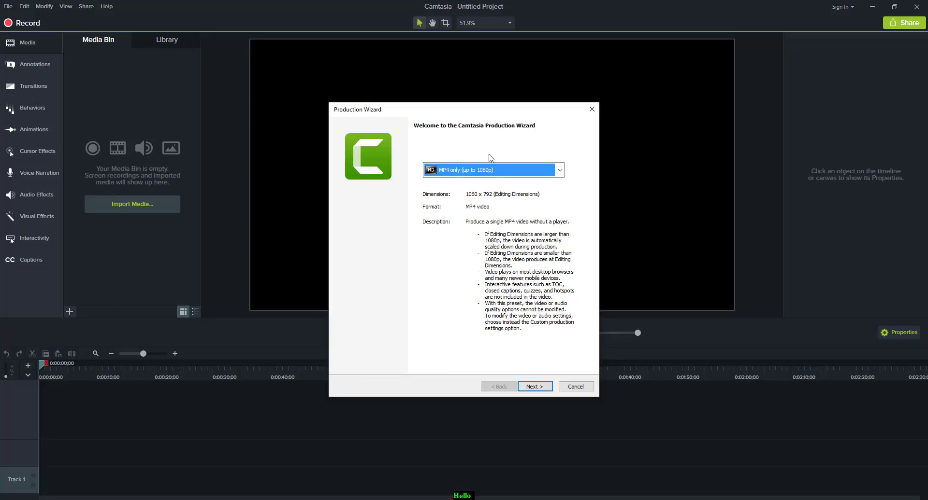
# Produce the project as MP4 only (up to 1080p), saving it as TestVideoOneOutput in the Desktop folder.
pyautogui.click(534, 386)
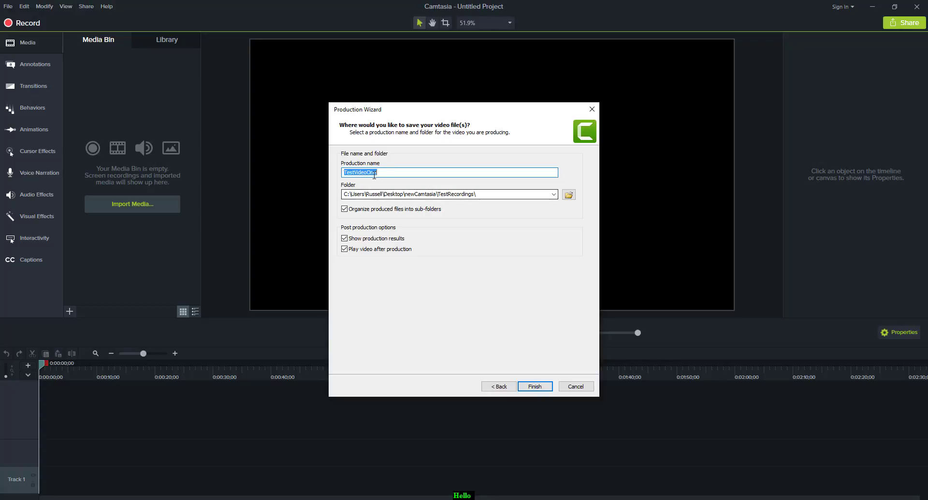
pyautogui.click(568, 195)
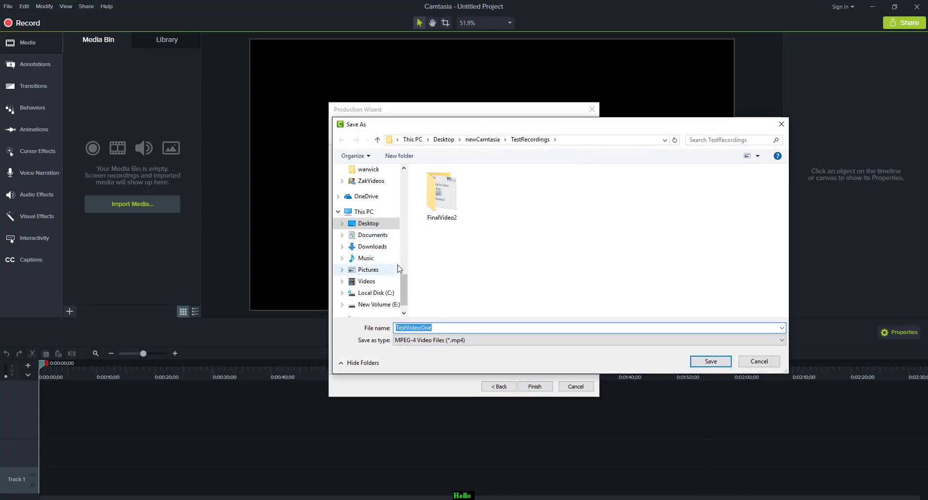
pyautogui.click(368, 224)
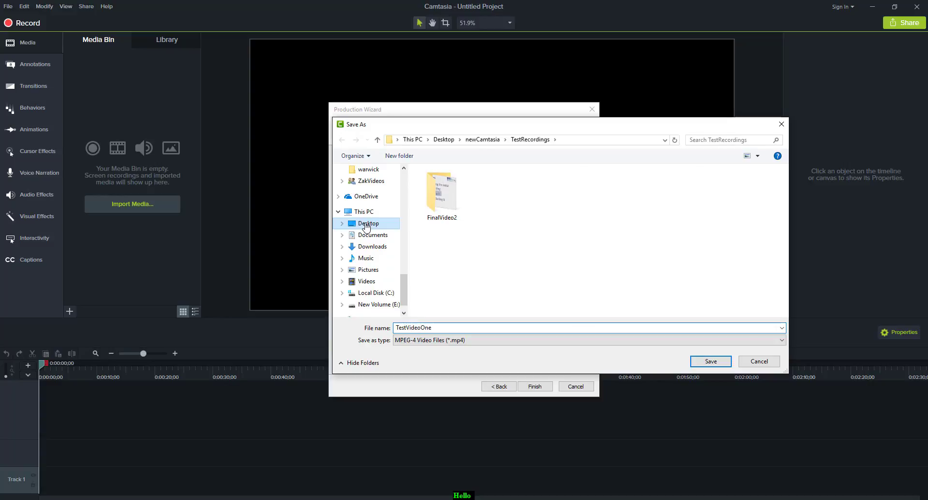
pyautogui.click(442, 327)
pyautogui.click(441, 328)
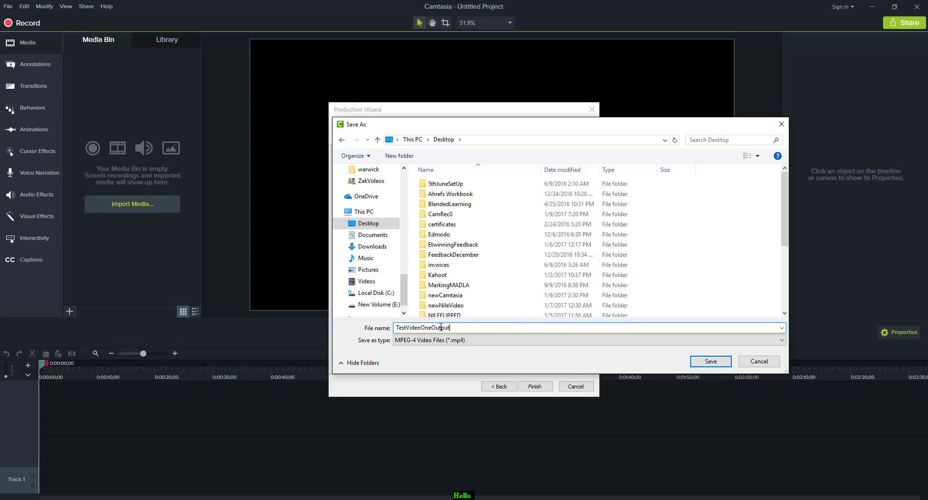
pyautogui.click(711, 361)
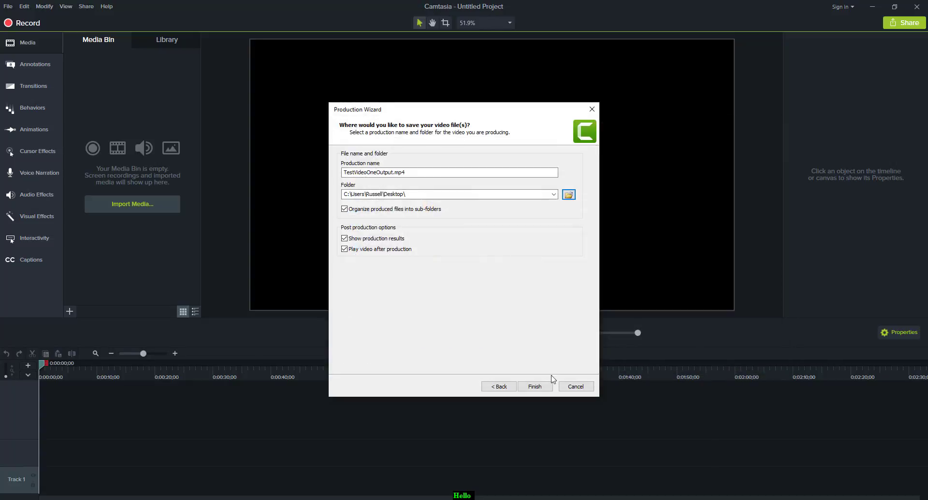
pyautogui.click(535, 387)
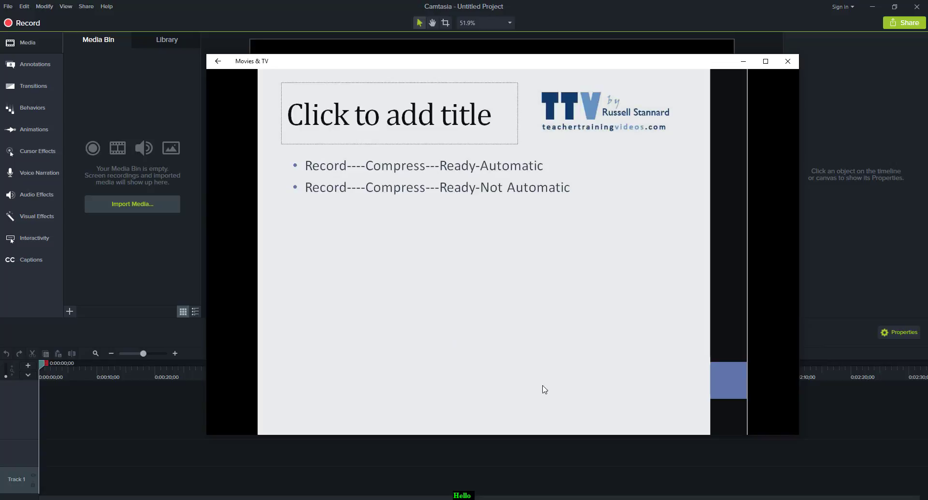
# Play the produced video in the player and minimize the player window.
pyautogui.click(499, 416)
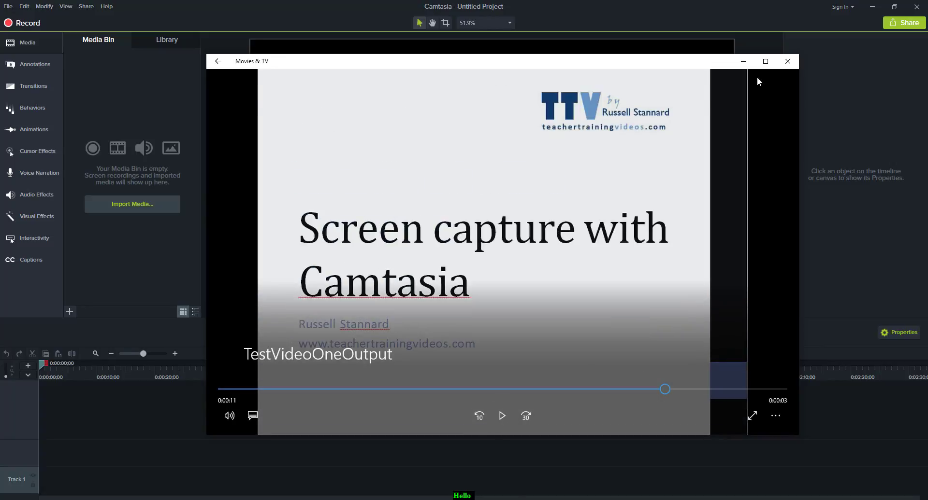
pyautogui.click(743, 61)
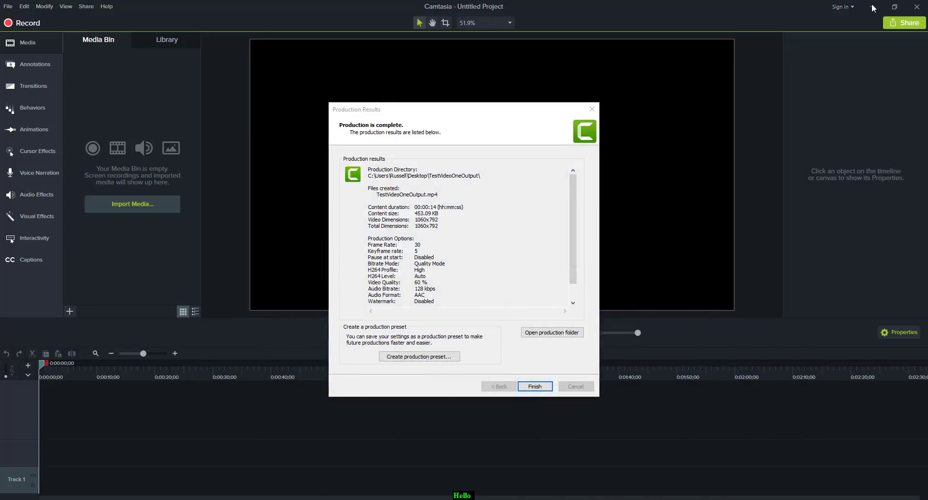
# Close the production results and minimize the Camtasia editor.
pyautogui.click(592, 109)
pyautogui.click(872, 7)
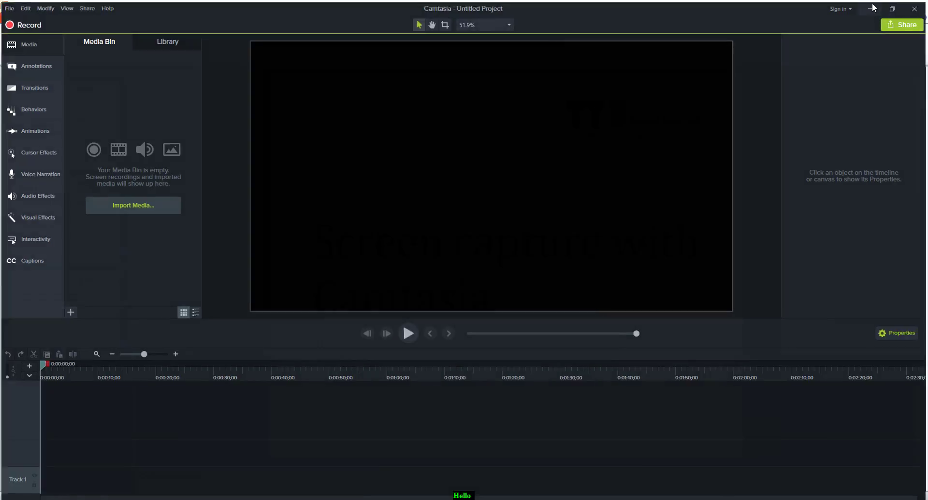
pyautogui.click(872, 7)
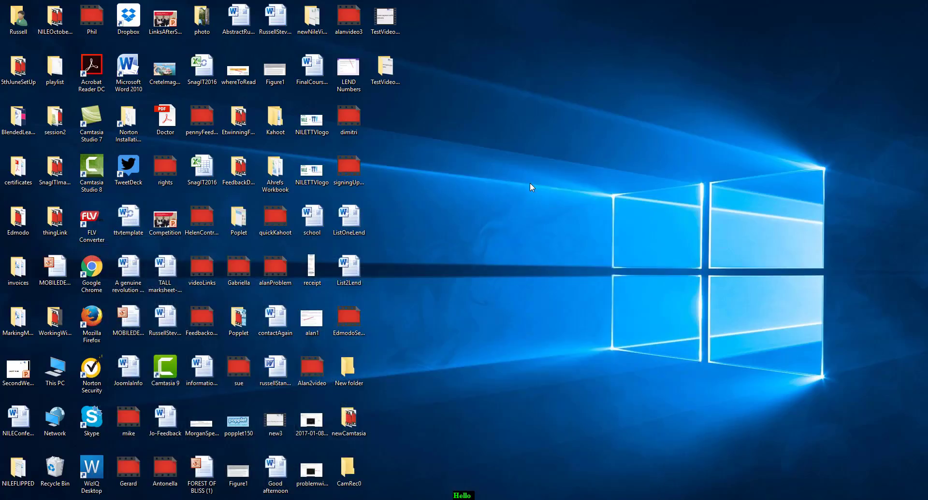
# Open the TestVideoOneOutput folder on the Desktop to inspect the produced file.
pyautogui.doubleClick(385, 69)
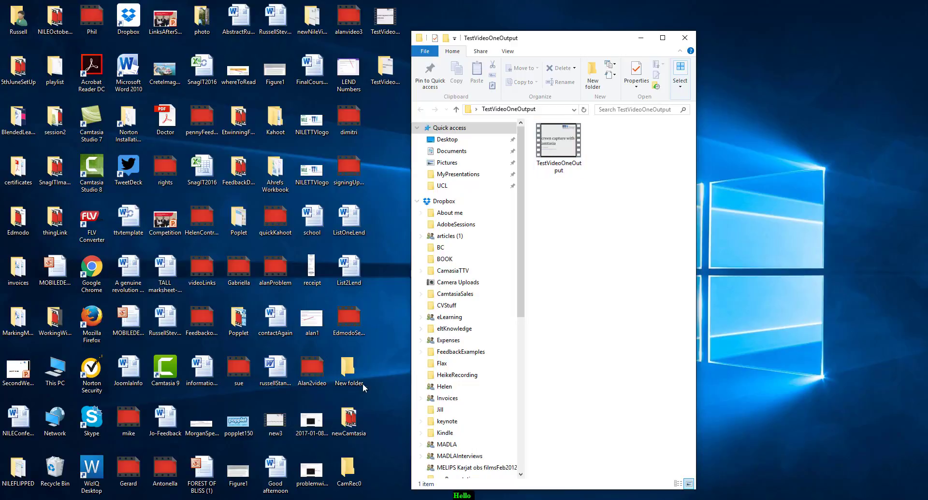
# Switch to the BreakingNews presentation and highlight the 'Distributing it' and 'Editing it' bullets on slide 2.
pyautogui.moveTo(239, 482)
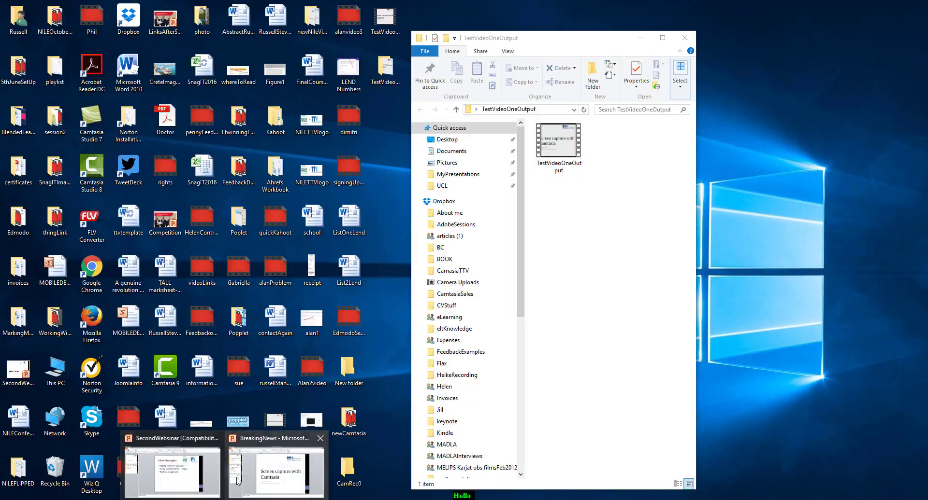
pyautogui.click(284, 483)
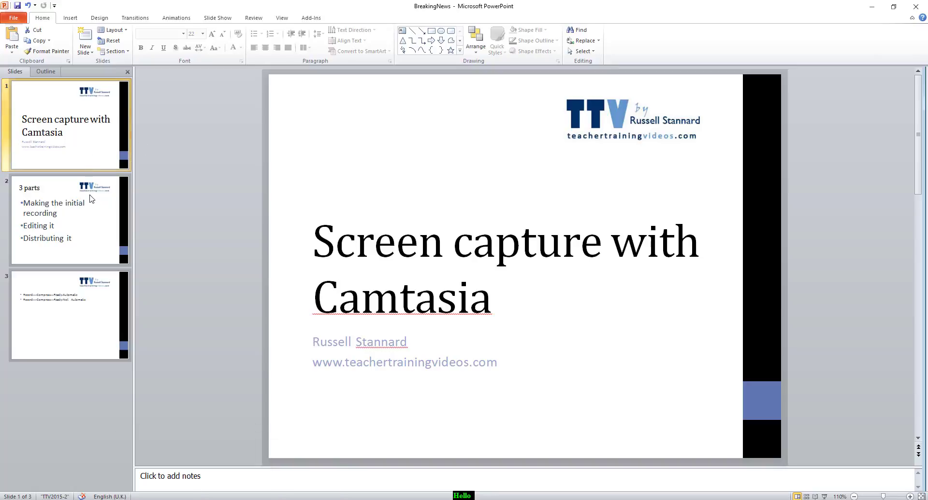
pyautogui.click(92, 200)
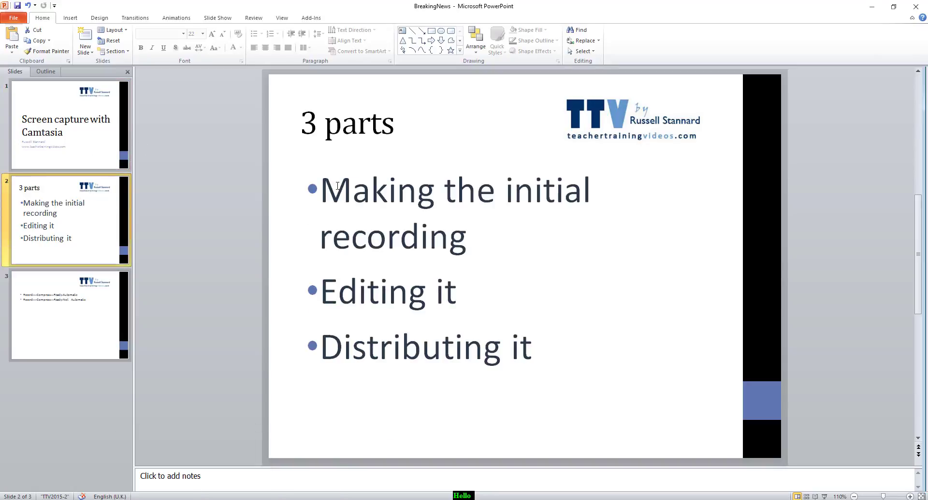
pyautogui.click(482, 244)
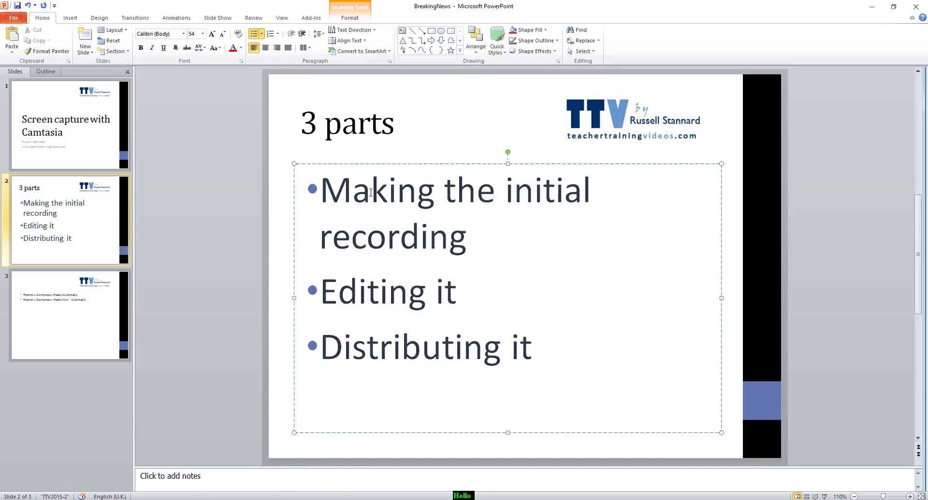
pyautogui.tripleClick(523, 350)
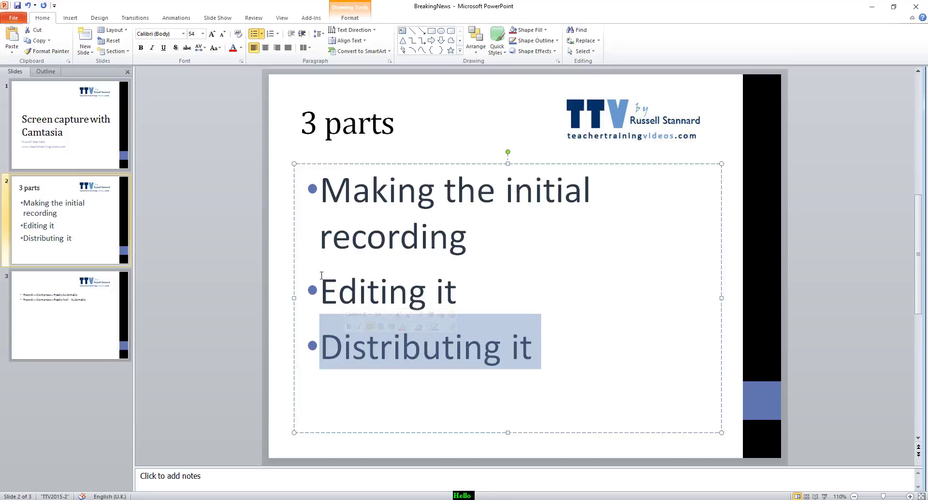
pyautogui.tripleClick(472, 292)
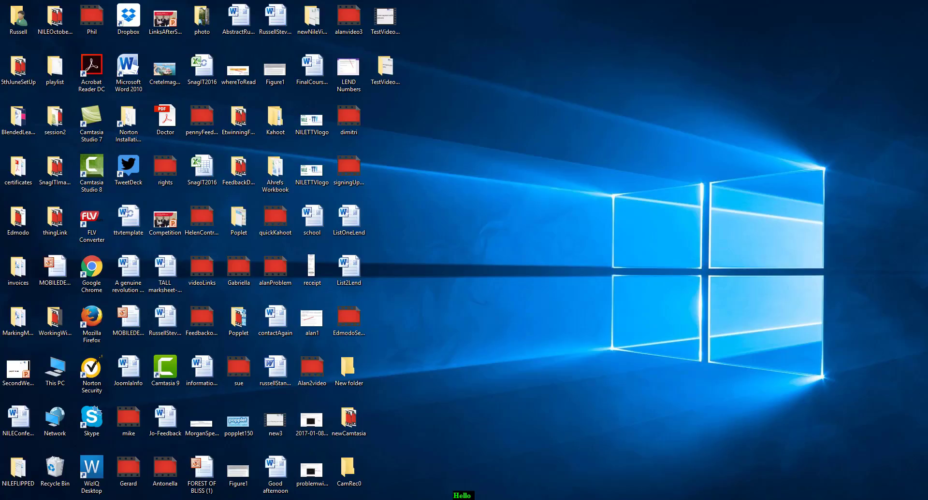
# Open the Camtasia recorder and reposition its toolbar and 1060x792 recording area on the desktop.
pyautogui.moveTo(343, 499)
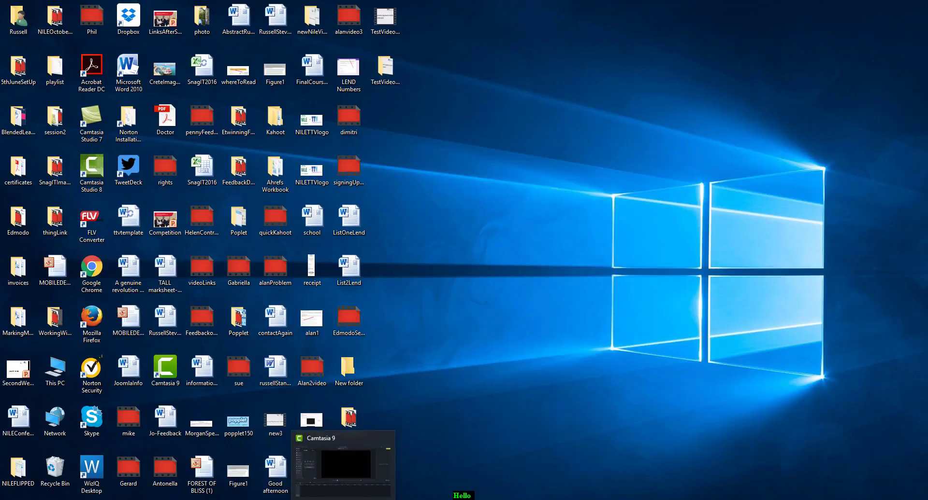
pyautogui.click(320, 499)
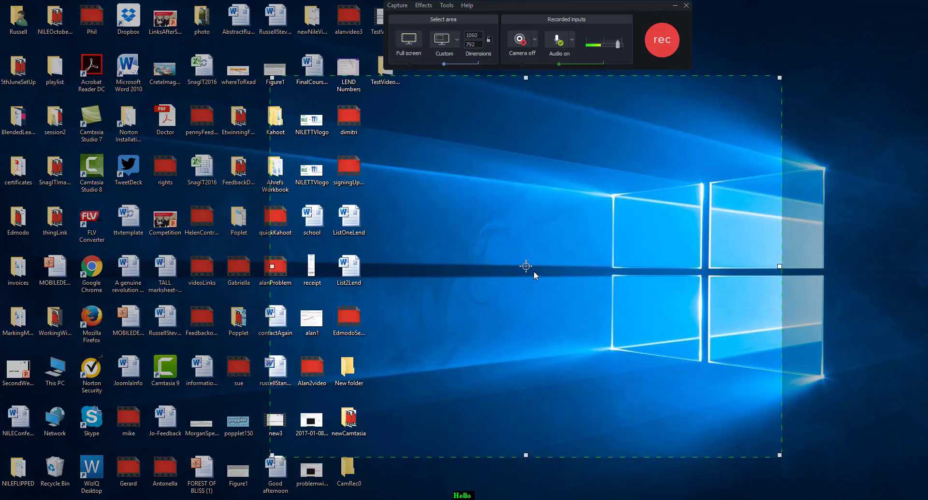
pyautogui.moveTo(525, 266); pyautogui.dragTo(448, 264)
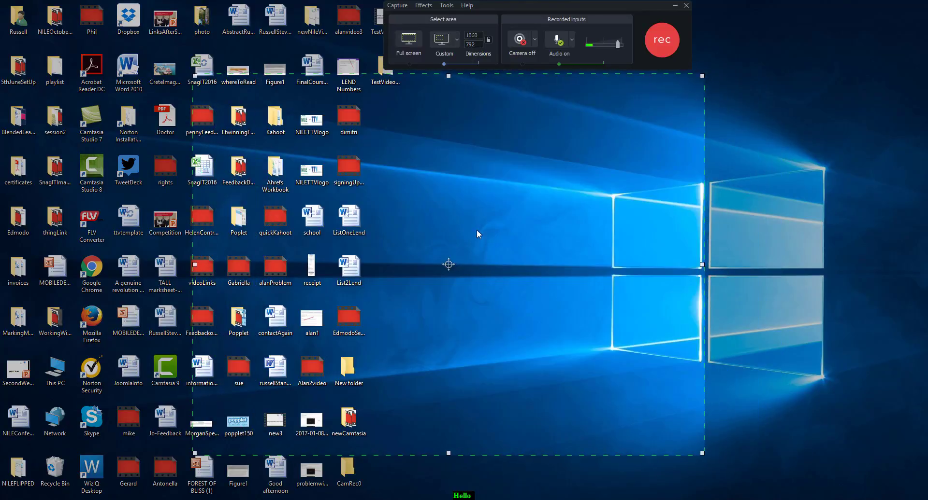
pyautogui.moveTo(516, 6); pyautogui.dragTo(420, 7)
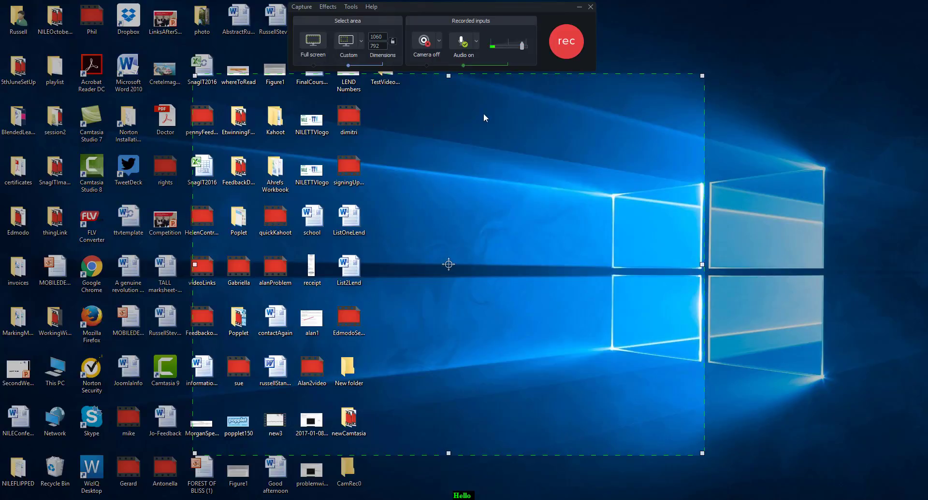
pyautogui.moveTo(449, 265); pyautogui.dragTo(444, 277)
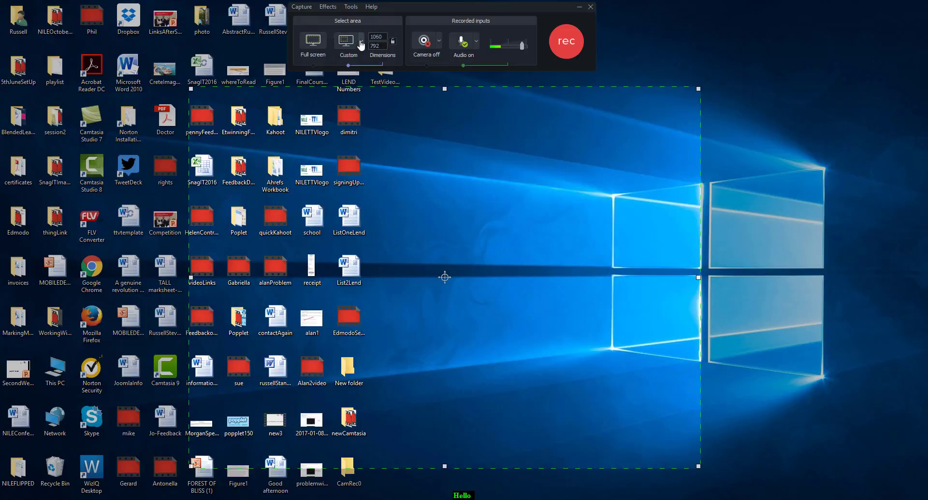
# Switch the recording area to full screen, then draw a custom area of about 1146x593 over the desktop.
pyautogui.click(309, 47)
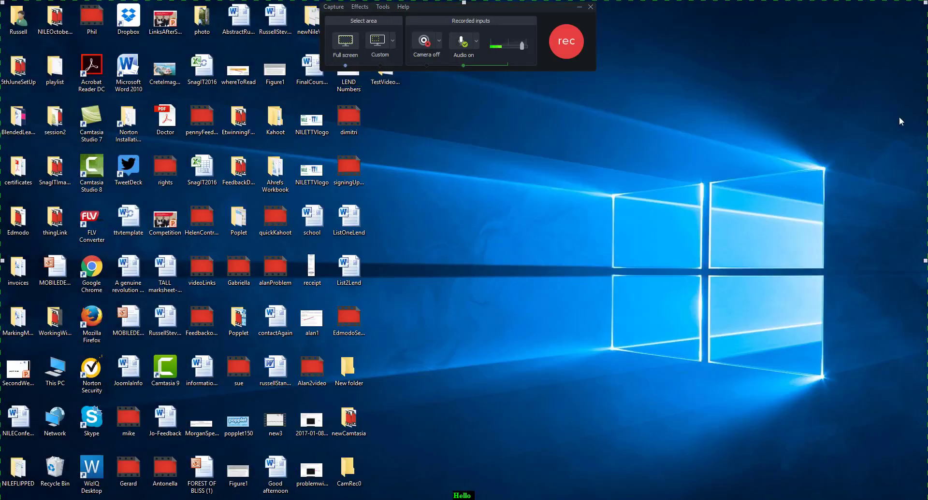
pyautogui.click(392, 41)
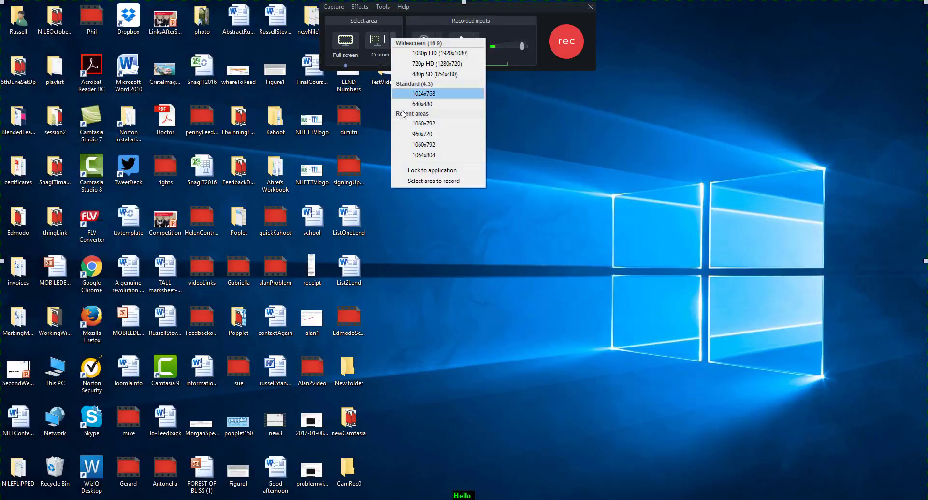
pyautogui.click(427, 181)
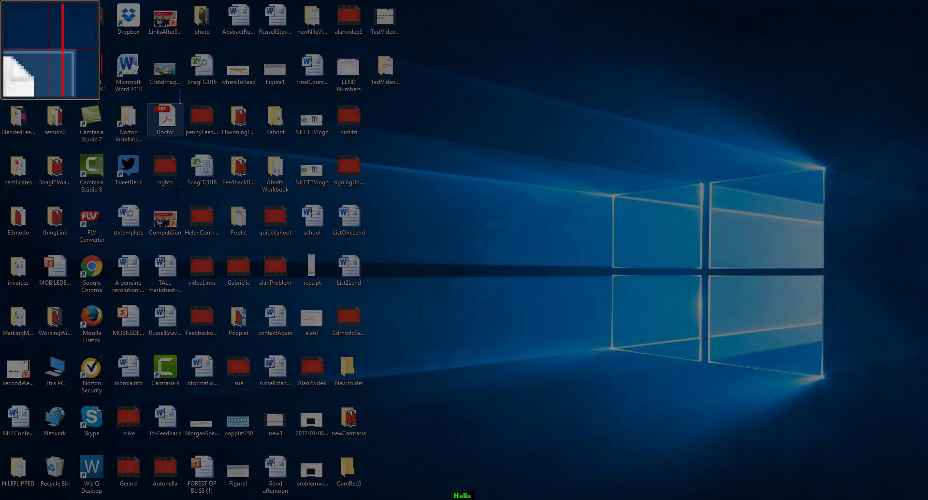
pyautogui.moveTo(181, 90); pyautogui.dragTo(735, 377)
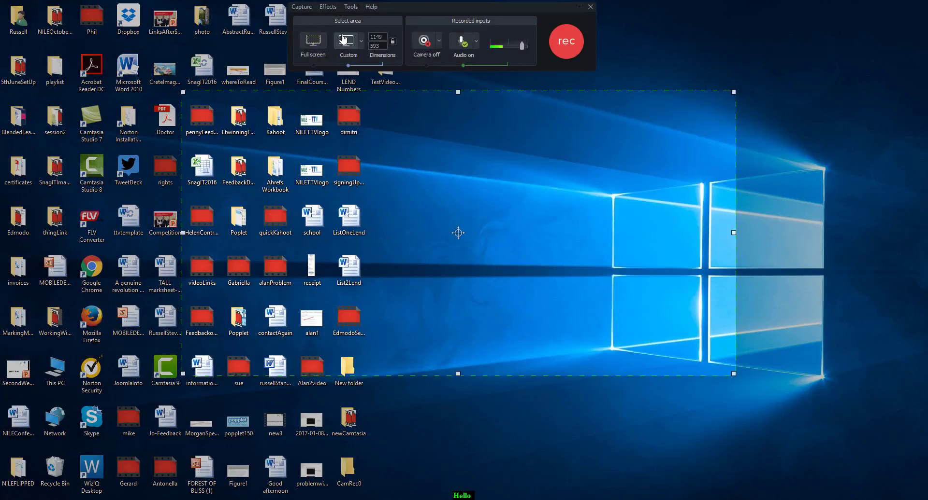
# Switch the recording area between the 720p HD and 1080p HD presets, settle on 720p HD, and move it across the desktop.
pyautogui.click(360, 43)
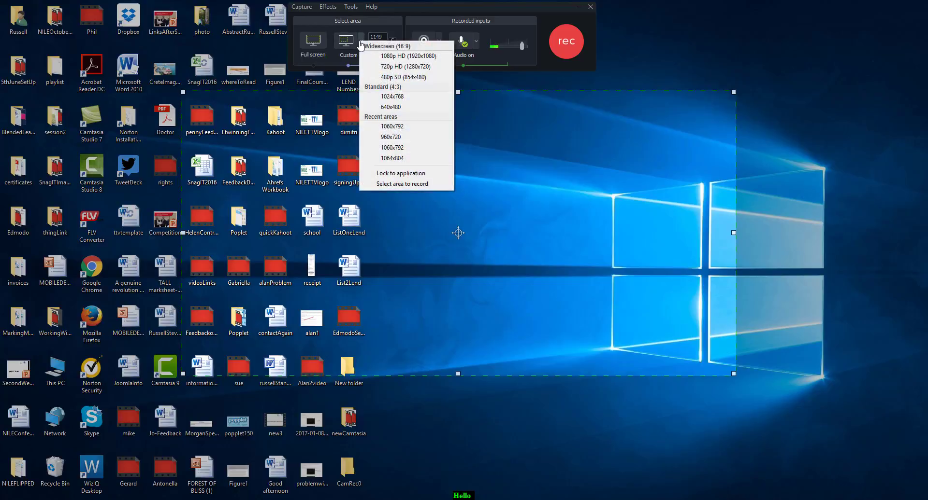
pyautogui.click(418, 67)
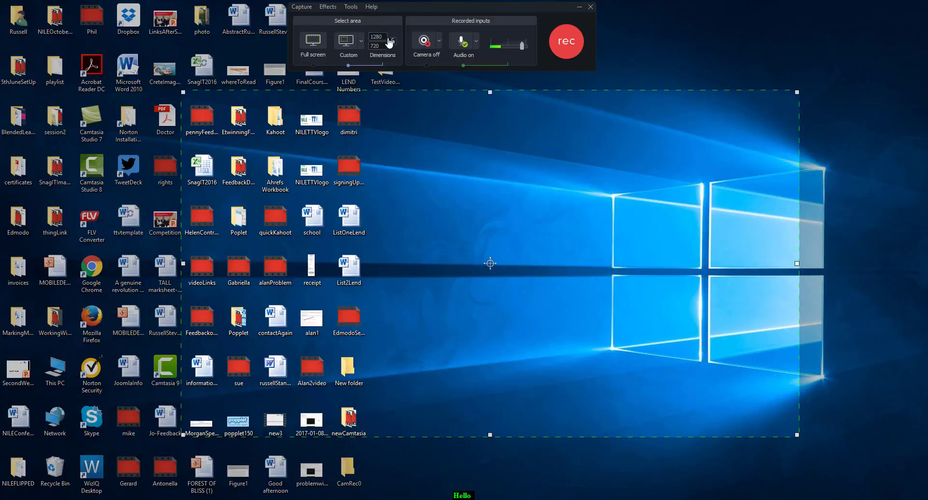
pyautogui.click(361, 41)
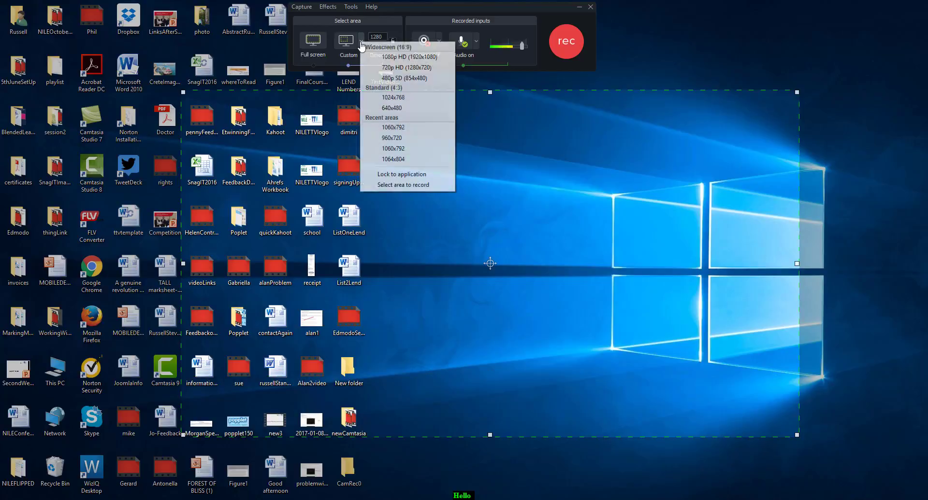
pyautogui.click(413, 57)
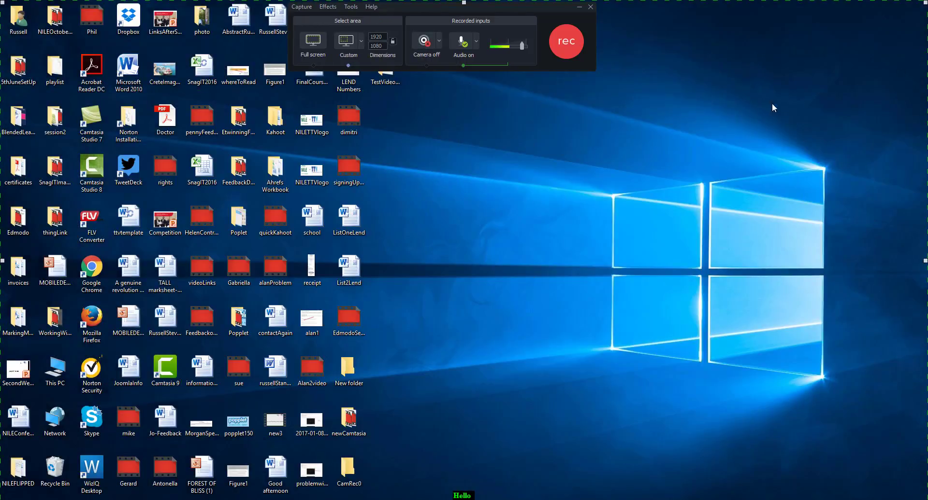
pyautogui.click(361, 42)
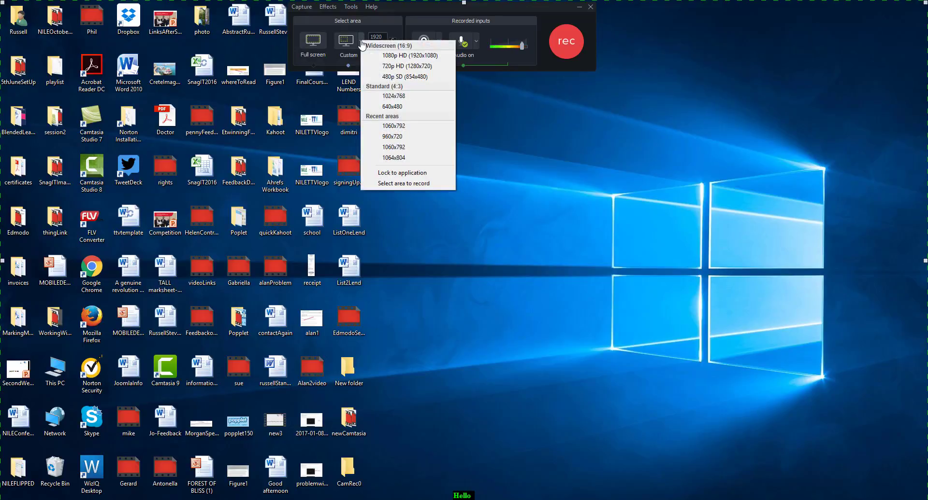
pyautogui.click(398, 66)
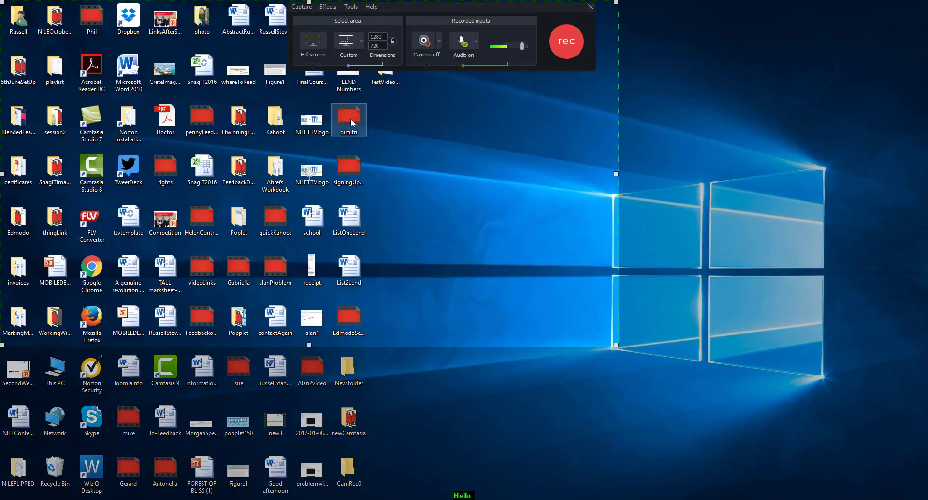
pyautogui.moveTo(310, 175); pyautogui.dragTo(470, 275)
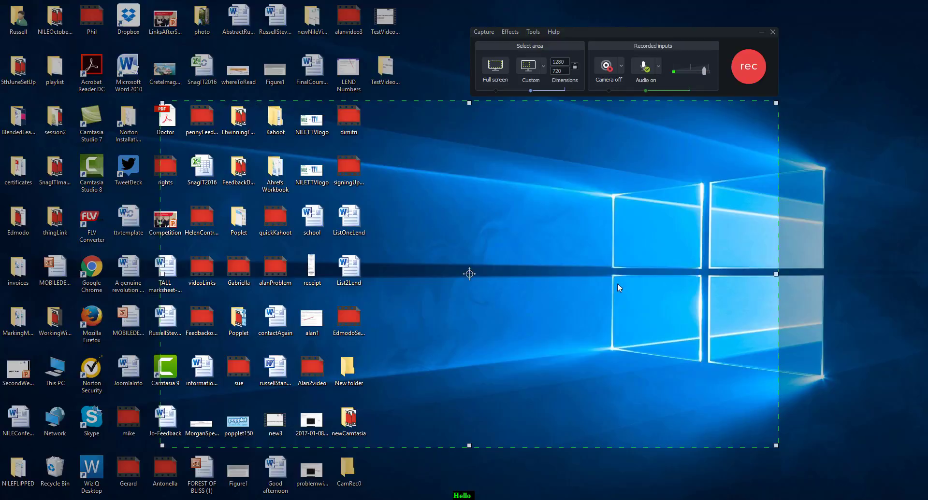
# Draw a new custom recording area of about 990x523 over the desktop using the select-area-to-record option.
pyautogui.click(543, 66)
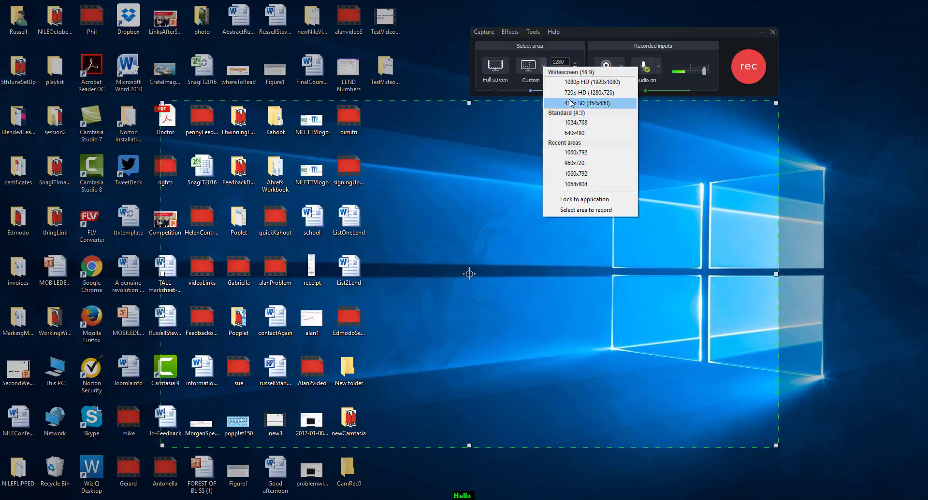
pyautogui.click(577, 210)
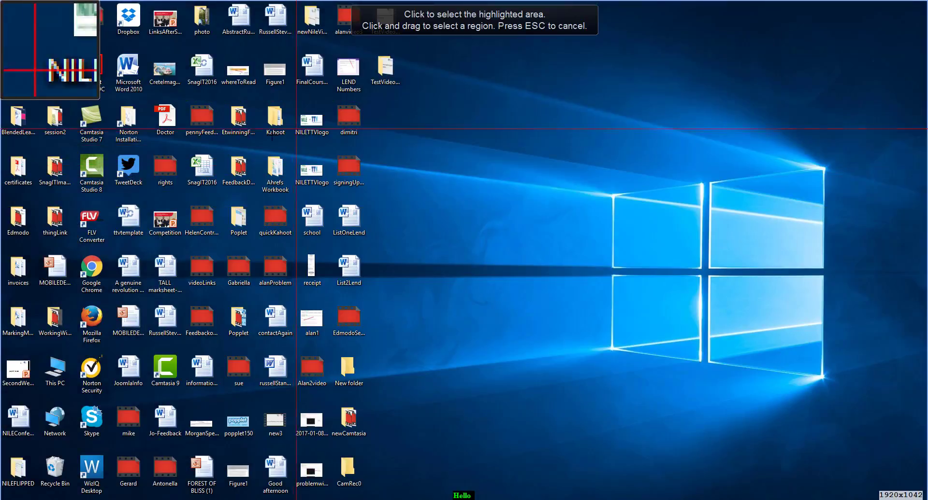
pyautogui.moveTo(277, 125); pyautogui.dragTo(755, 378)
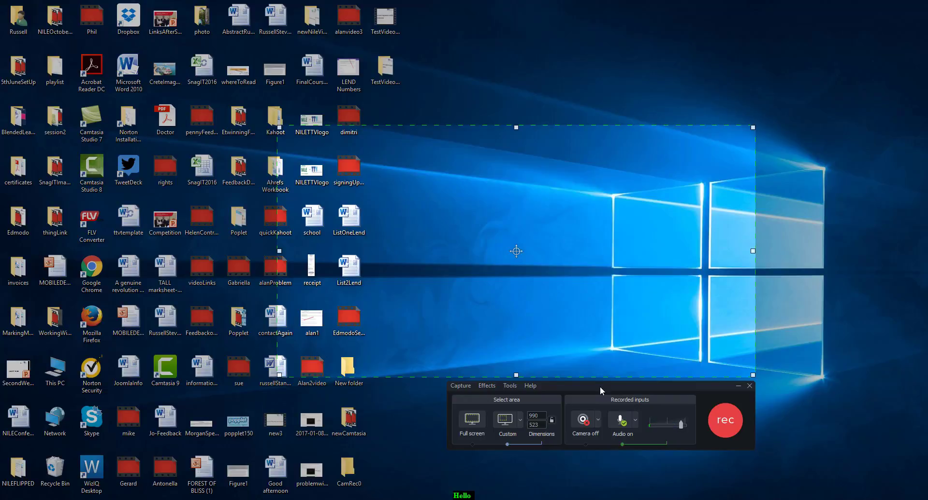
# Move the recorder toolbar above the recording area and open the recorder's Tools Options dialog.
pyautogui.moveTo(599, 387); pyautogui.dragTo(475, 36)
pyautogui.moveTo(537, 46); pyautogui.dragTo(541, 48)
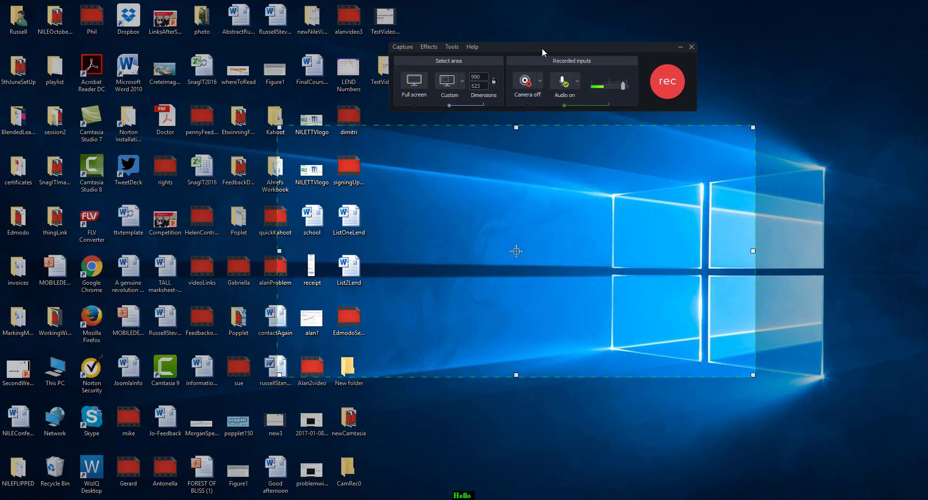
pyautogui.click(452, 47)
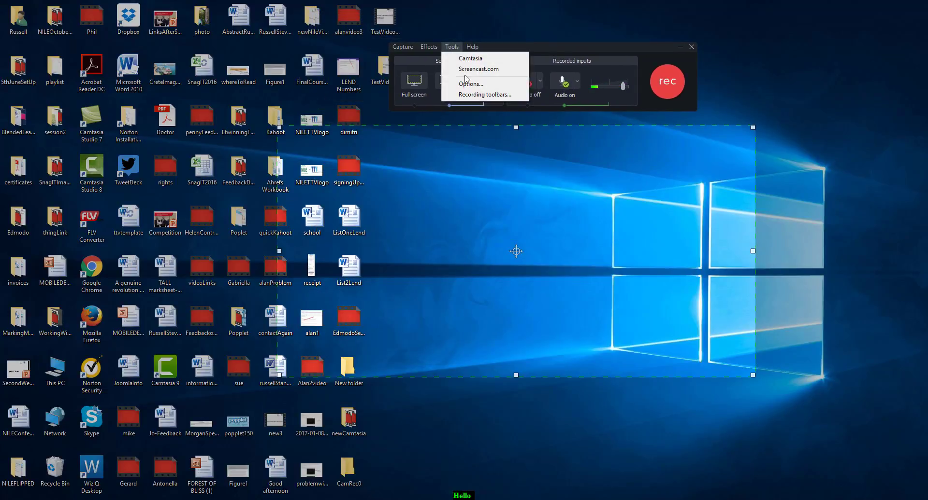
pyautogui.click(475, 86)
pyautogui.moveTo(349, 8); pyautogui.dragTo(576, 179)
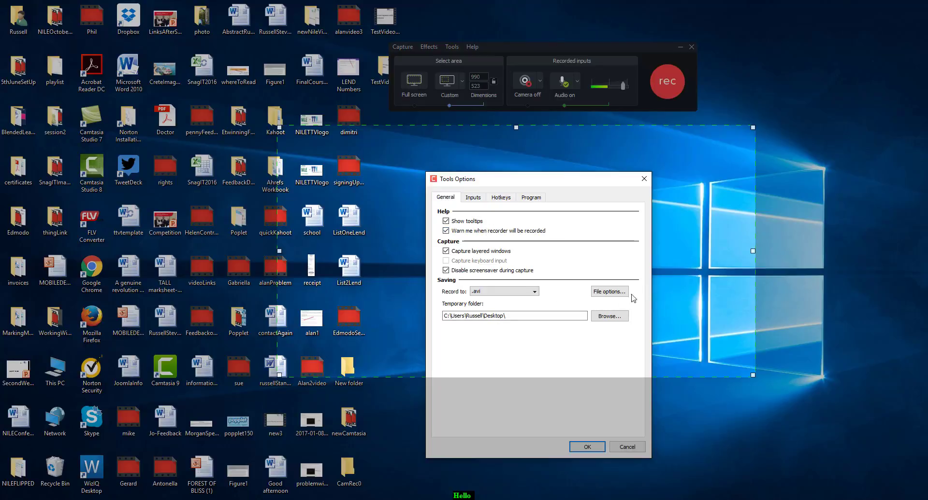
# Review the output file name options, trying automatic file naming before returning to Ask for file name.
pyautogui.click(614, 291)
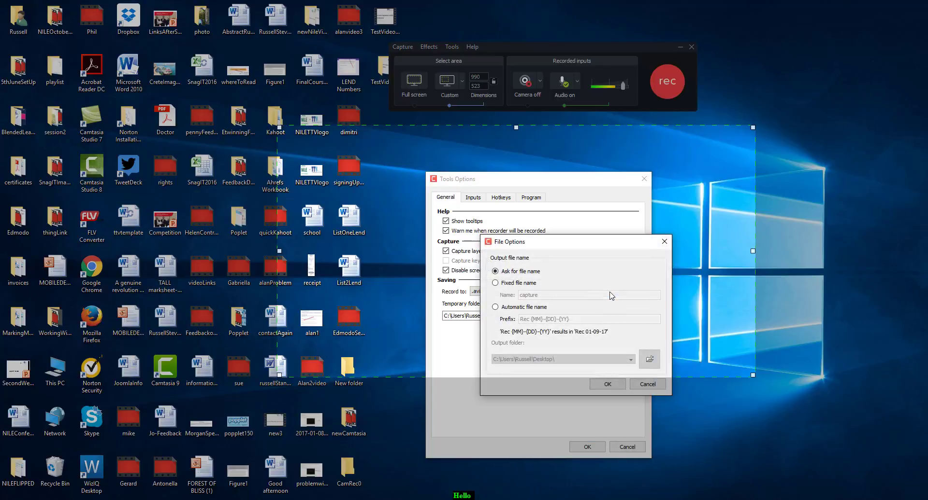
pyautogui.click(498, 307)
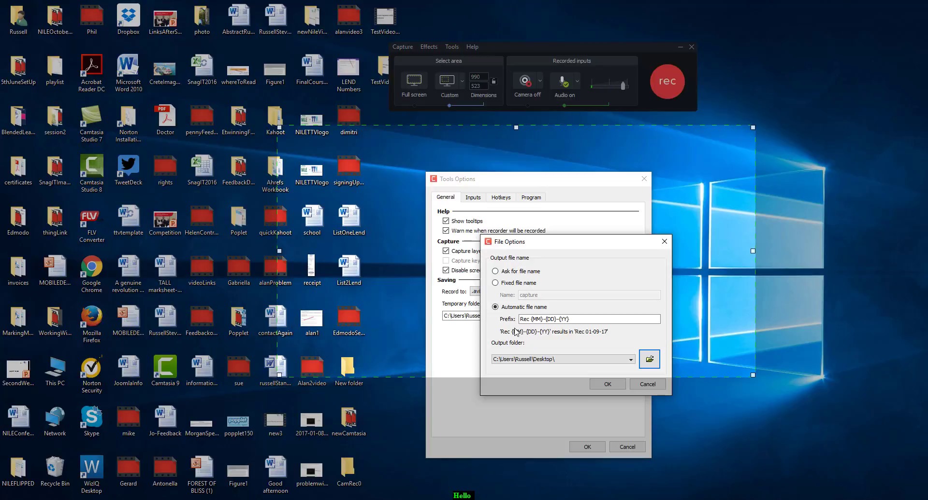
pyautogui.click(495, 272)
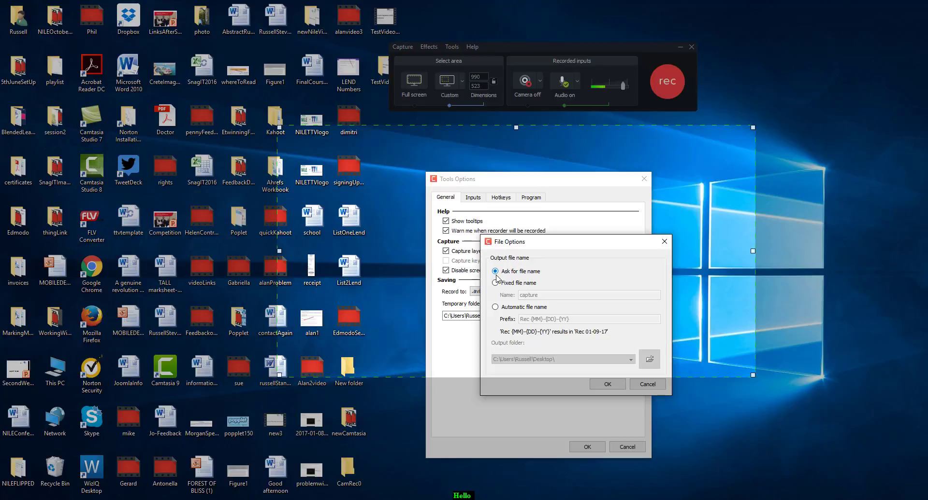
pyautogui.click(612, 385)
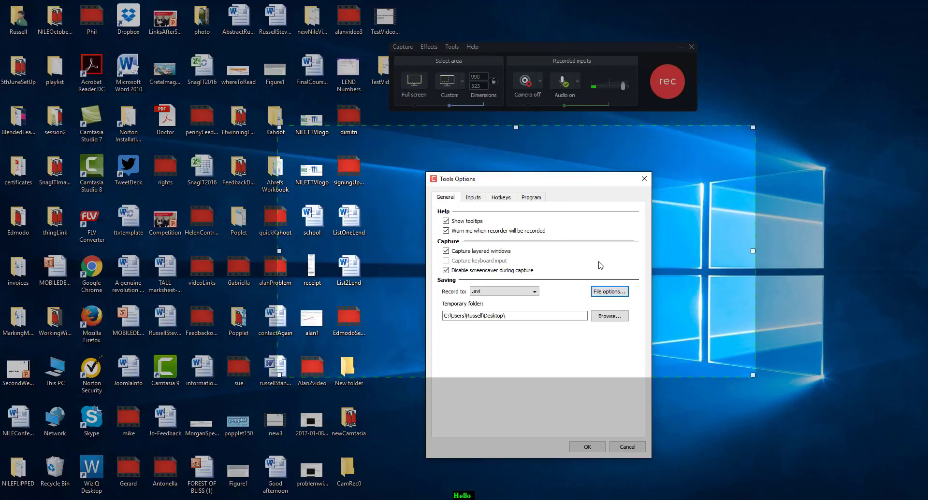
# Set the recording file format to .trec, switching between .avi and .trec along the way.
pyautogui.click(532, 292)
pyautogui.click(487, 307)
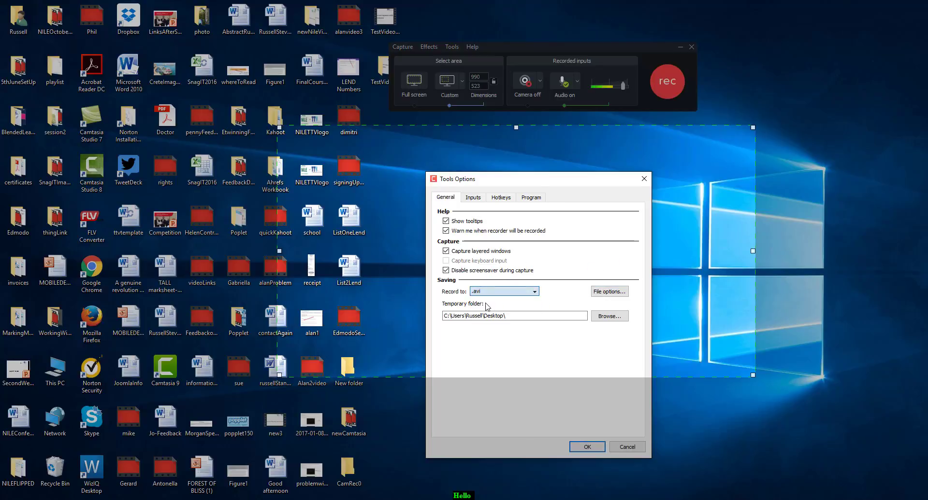
pyautogui.click(534, 291)
pyautogui.click(480, 300)
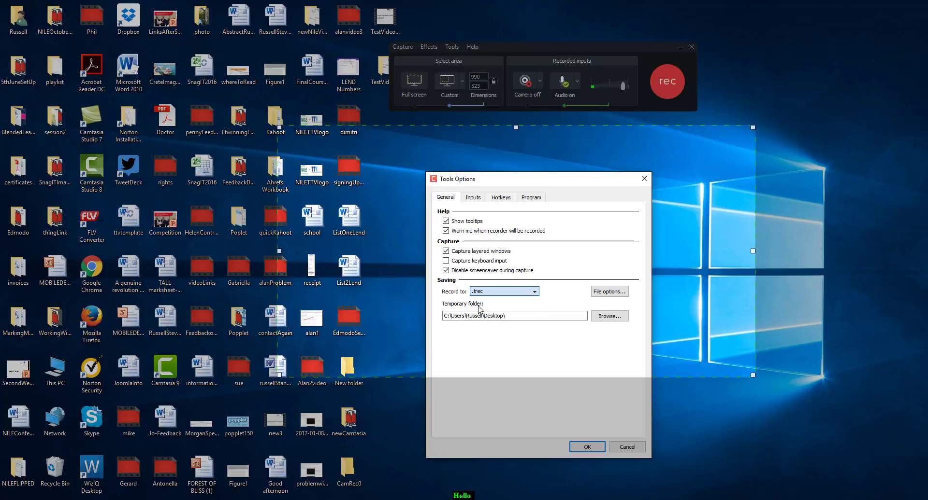
pyautogui.click(534, 293)
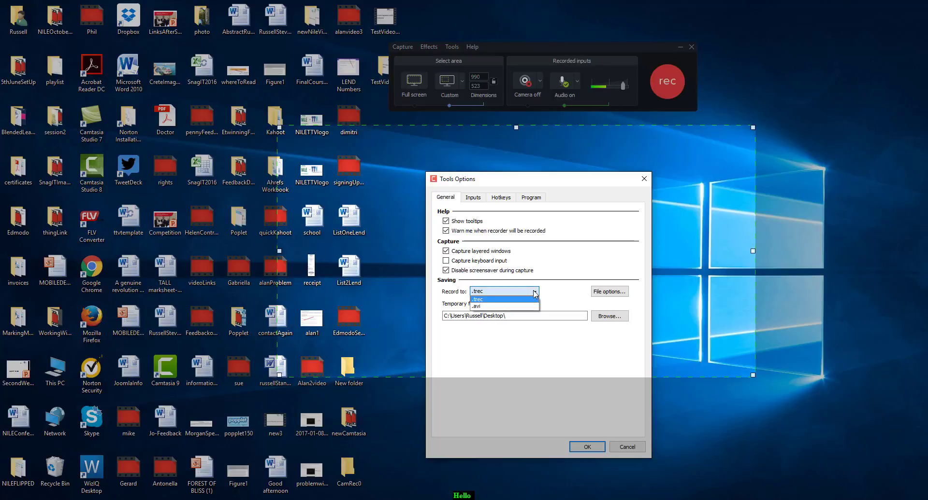
pyautogui.click(481, 306)
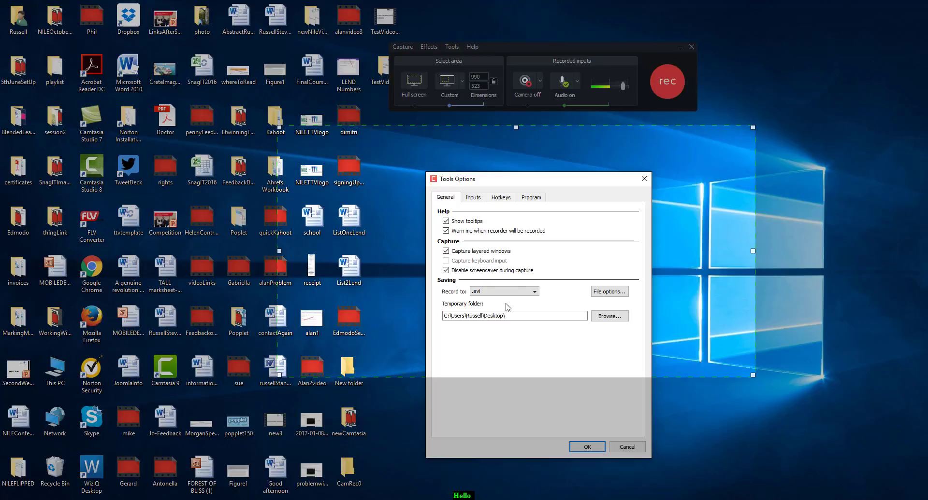
pyautogui.click(497, 292)
pyautogui.click(489, 300)
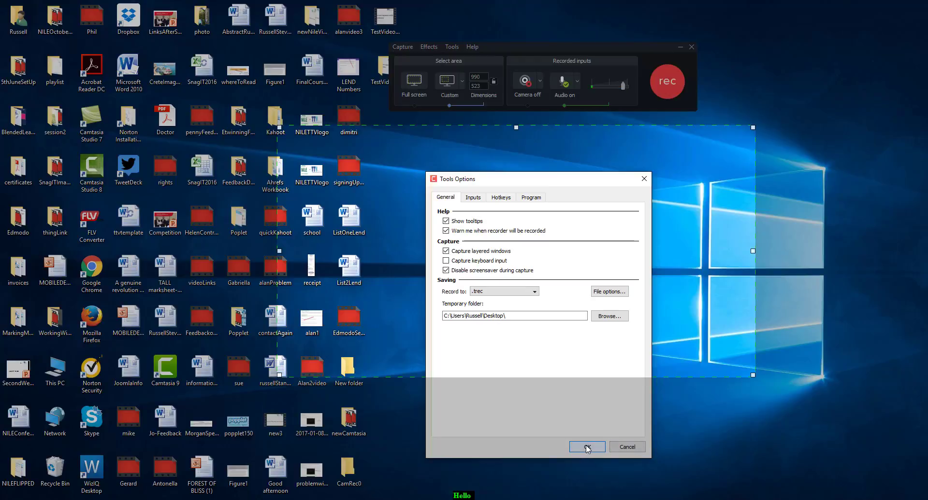
# Check the audio and camera device lists on the Inputs tab and enable Record system audio.
pyautogui.click(479, 202)
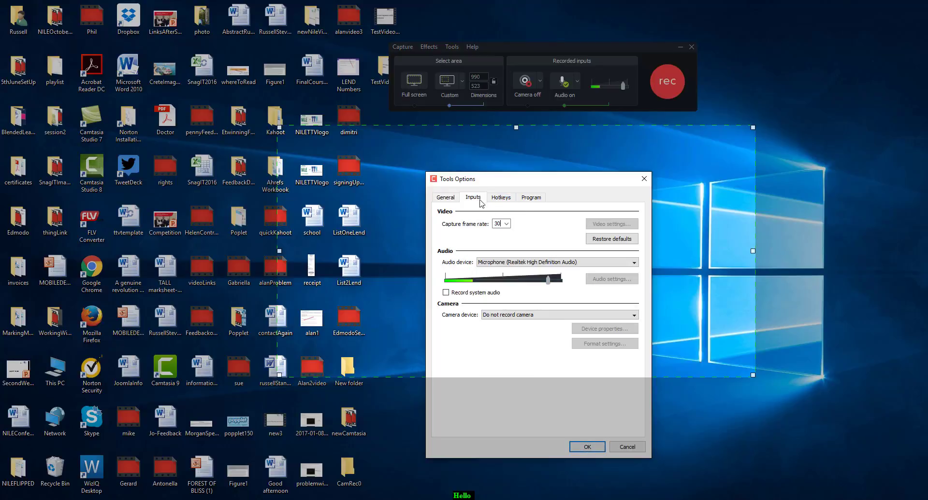
pyautogui.click(634, 263)
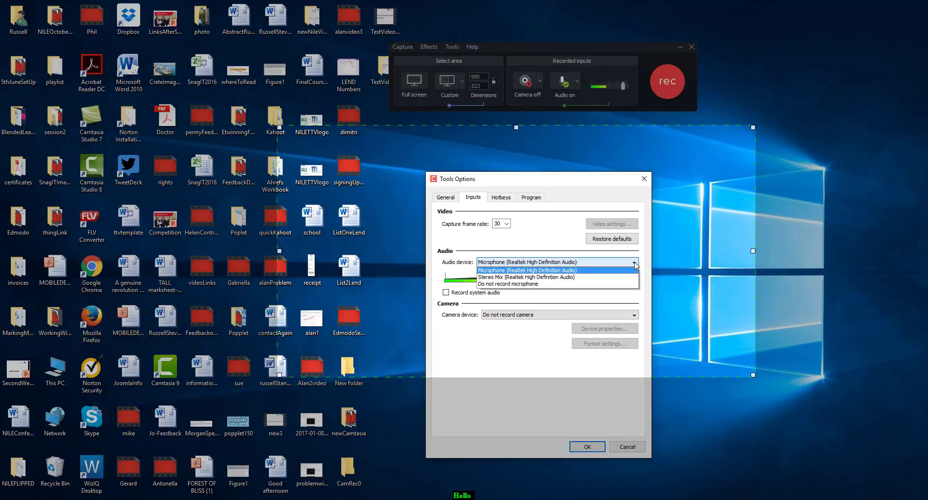
pyautogui.click(635, 264)
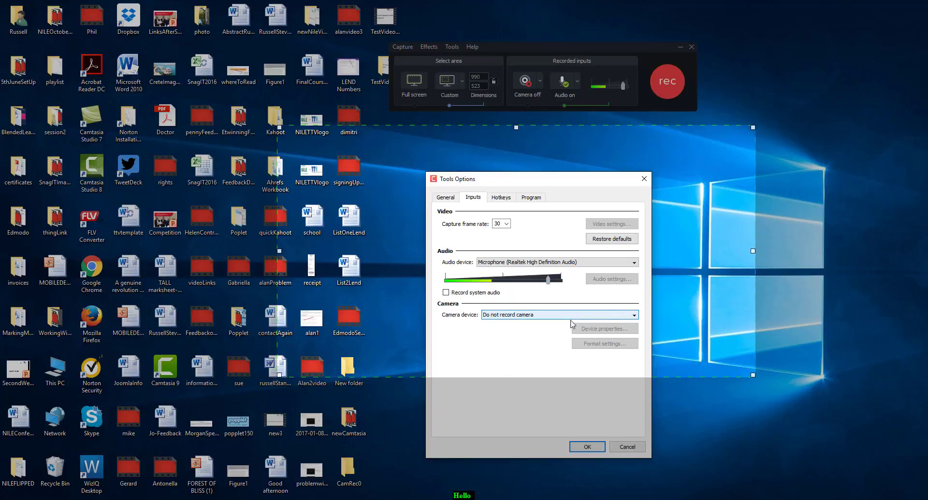
pyautogui.click(634, 315)
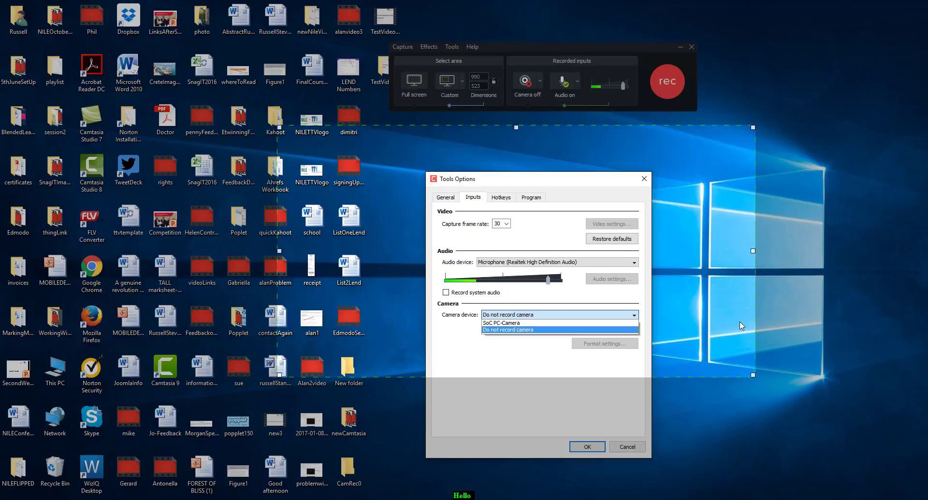
pyautogui.click(445, 294)
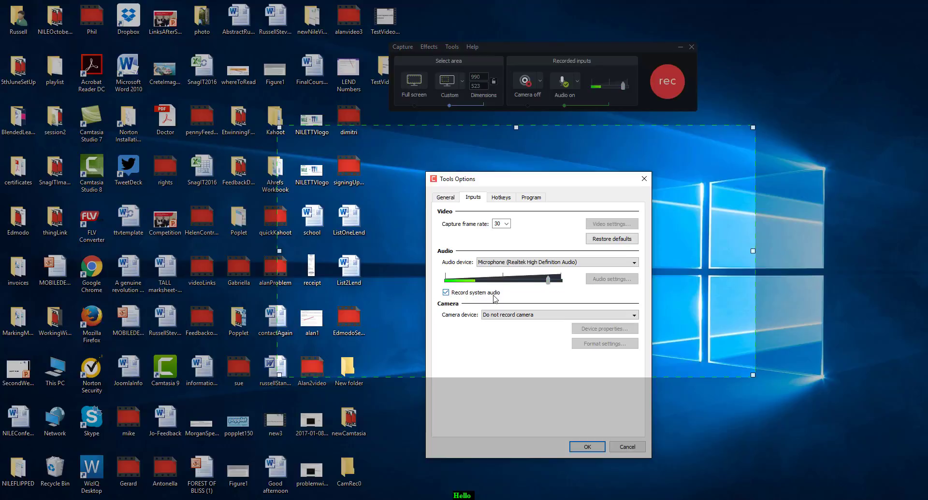
# Review the recording format and the Program, Hotkeys, Inputs and General tabs of the options.
pyautogui.click(442, 202)
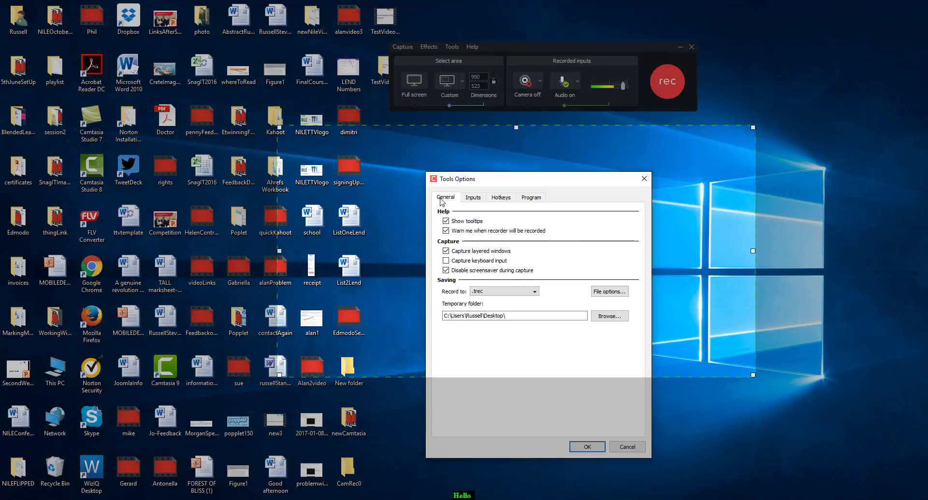
pyautogui.click(538, 293)
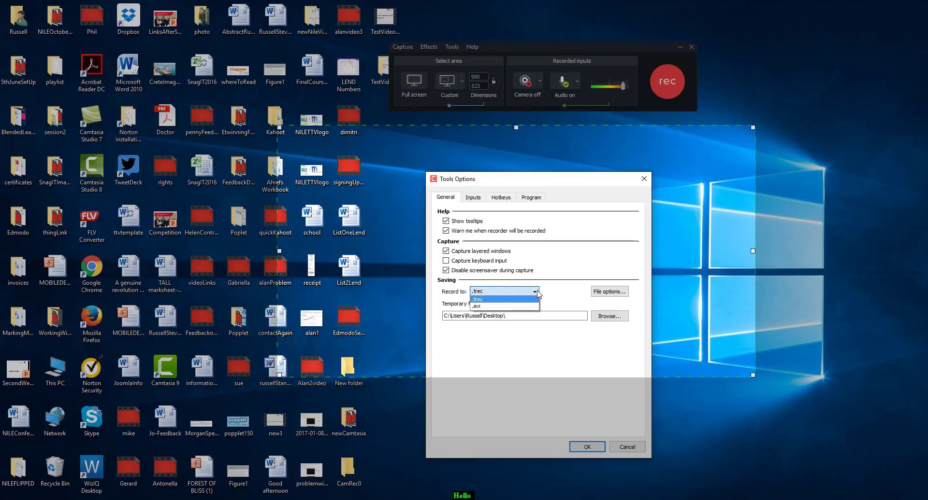
pyautogui.click(486, 300)
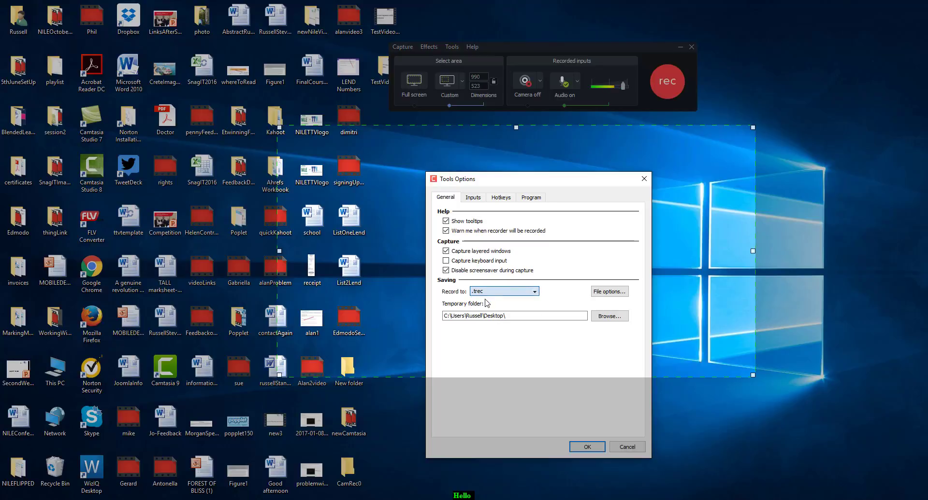
pyautogui.click(527, 293)
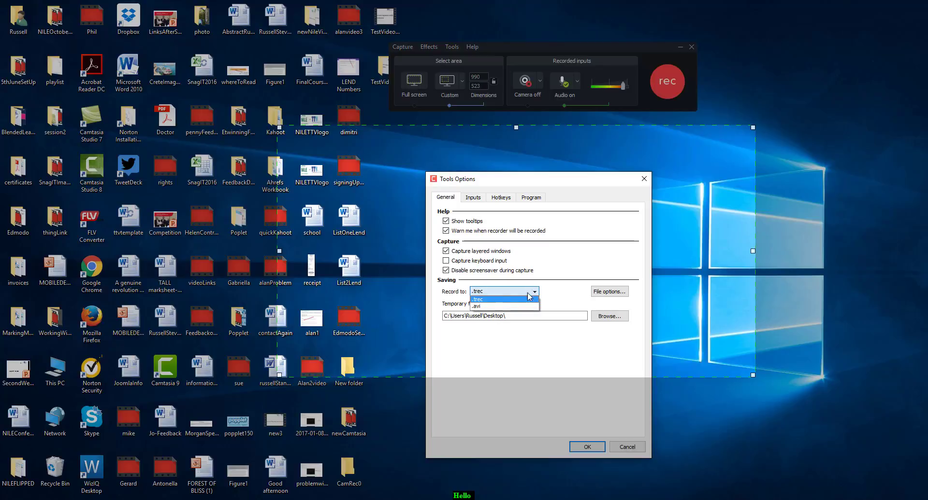
pyautogui.click(486, 300)
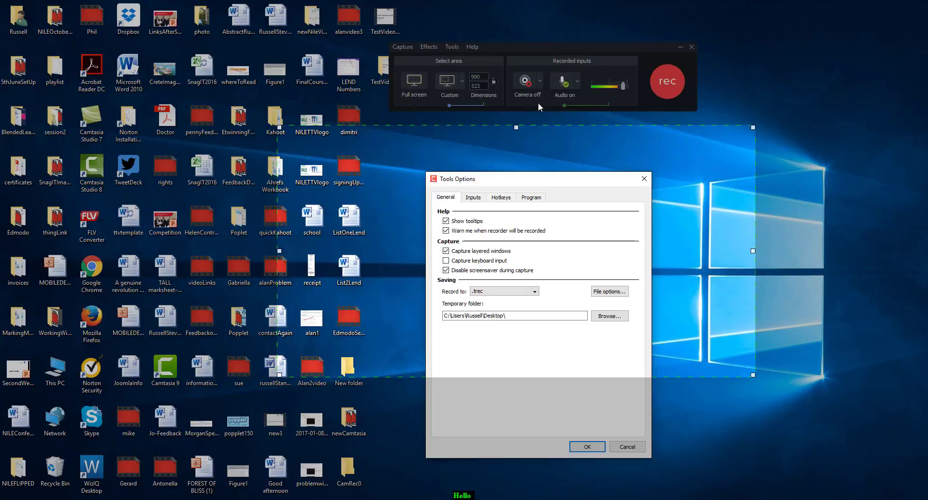
pyautogui.click(536, 198)
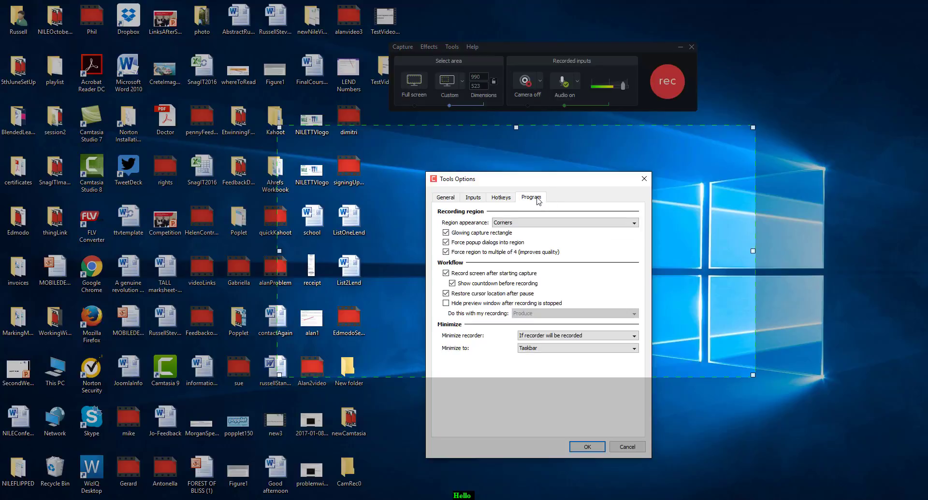
pyautogui.click(505, 198)
pyautogui.click(481, 199)
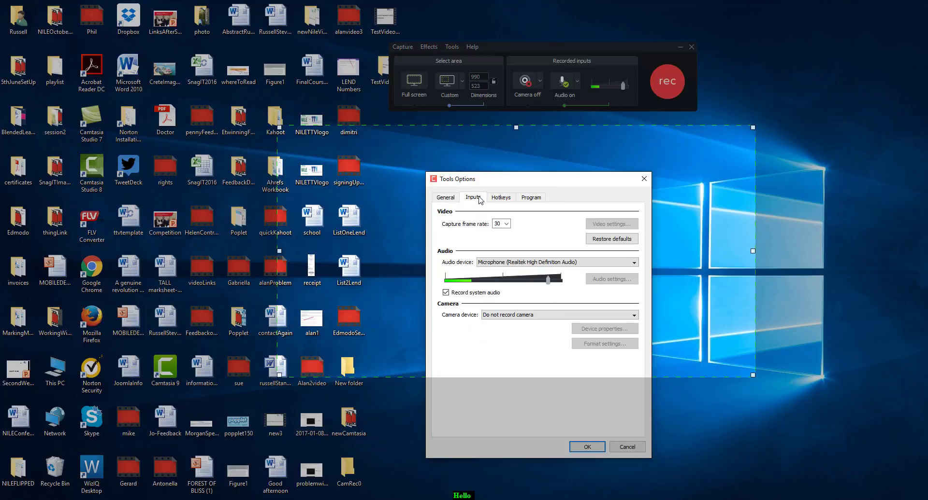
pyautogui.click(445, 199)
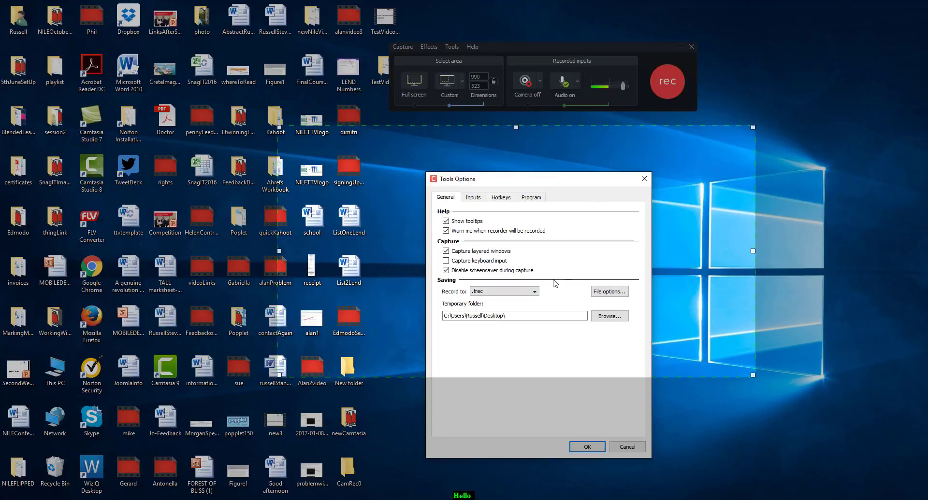
# Apply the recorder options and dismiss the hotkey registration warnings.
pyautogui.click(587, 447)
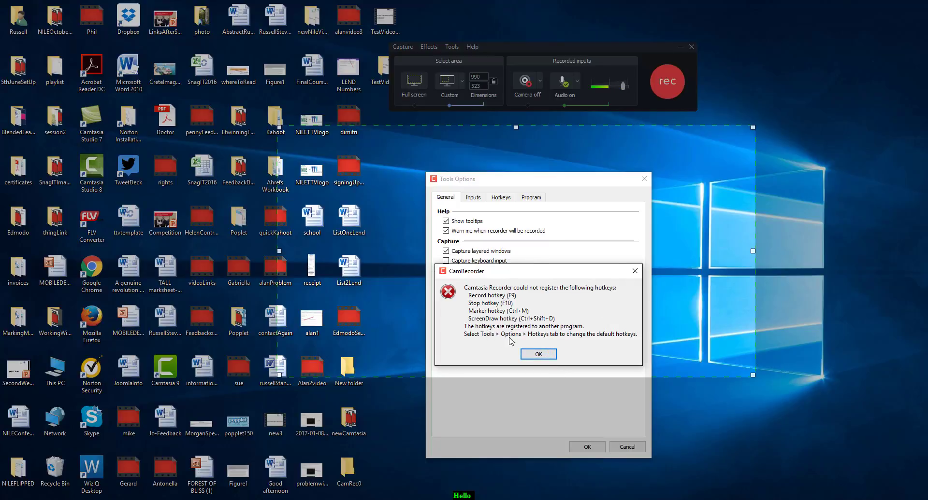
pyautogui.click(537, 354)
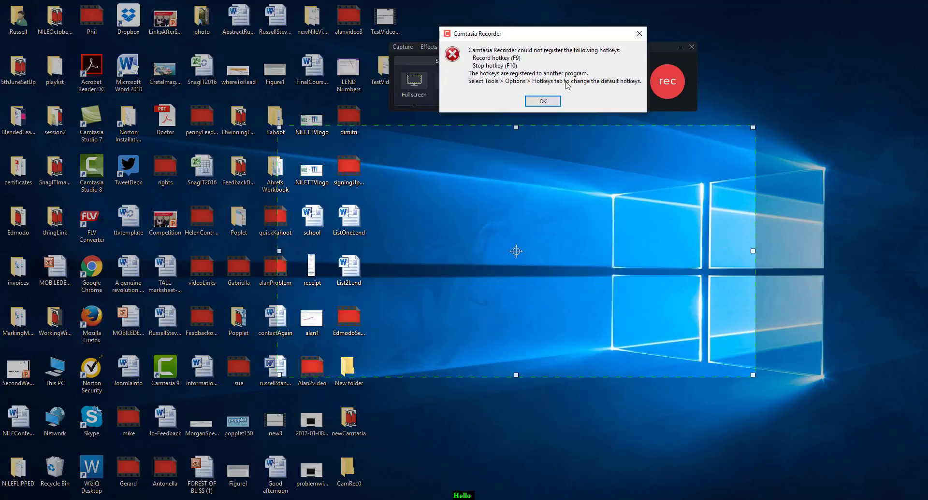
pyautogui.click(542, 100)
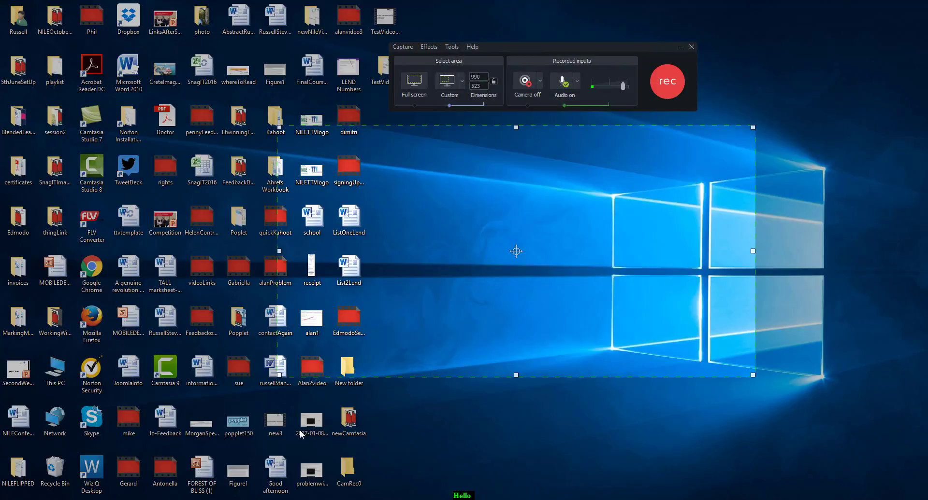
# Start recording the selected area and dismiss the hotkey warning.
pyautogui.click(678, 92)
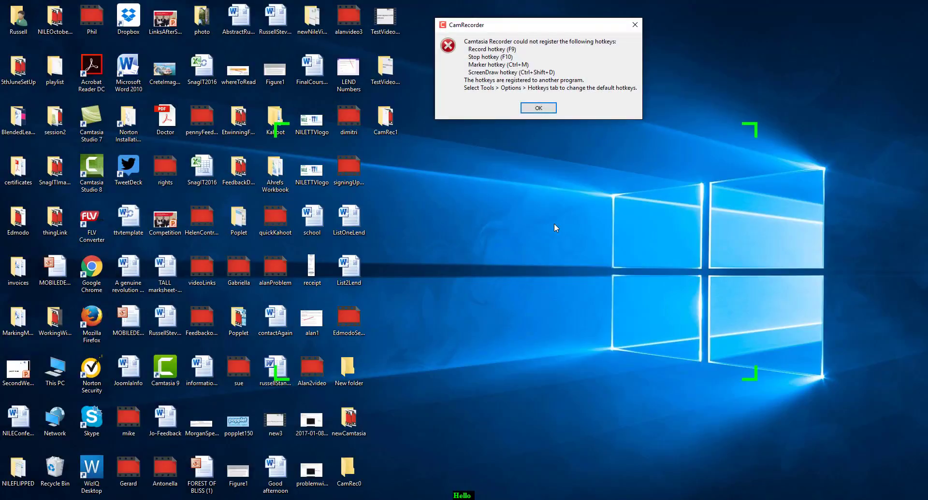
pyautogui.click(537, 108)
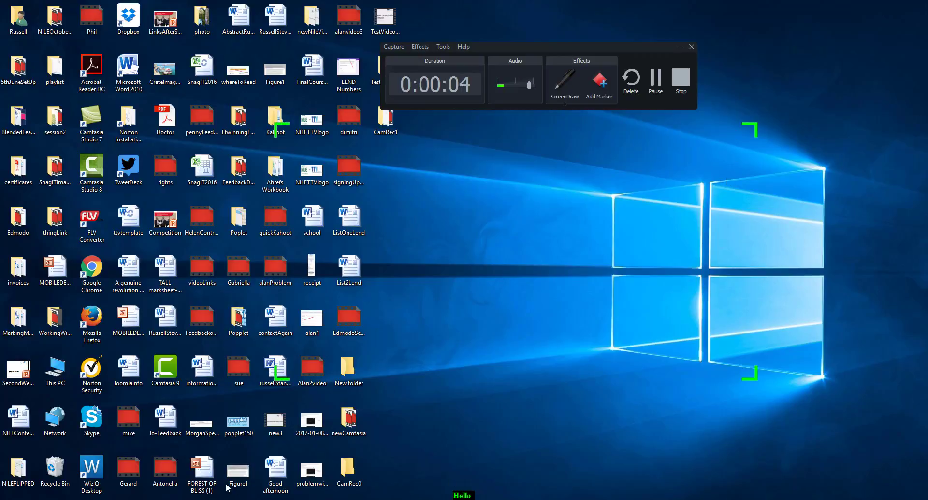
# While recording, switch to the Chrome new tab and place the cursor in the Google search box.
pyautogui.moveTo(228, 488)
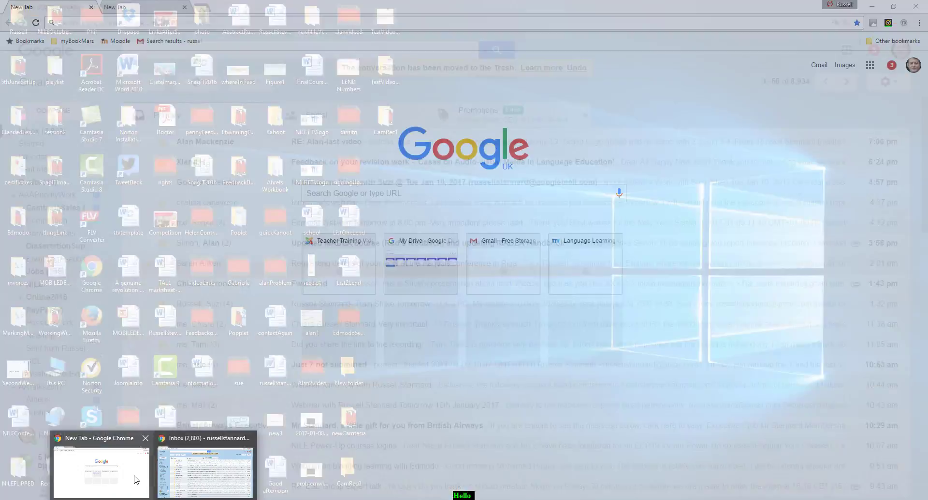
pyautogui.click(133, 478)
pyautogui.click(477, 193)
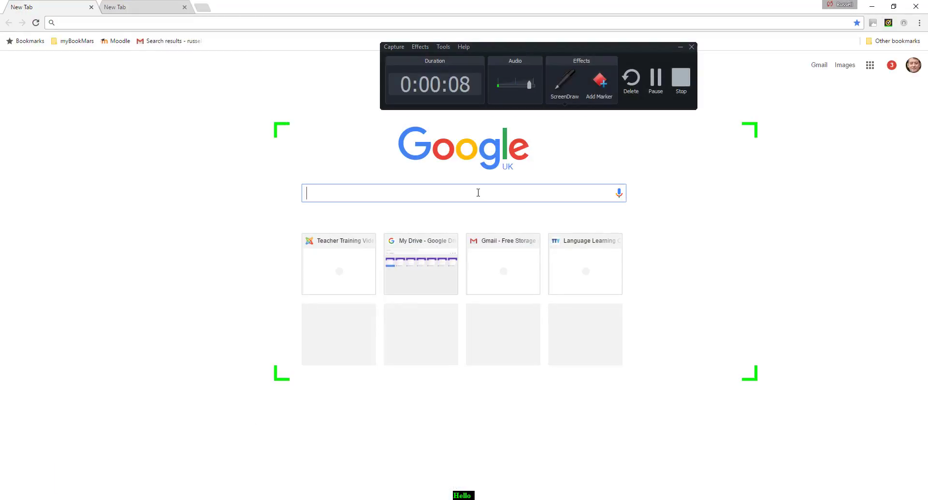
# Switch to the MyPresentations folder, dismiss the Dropbox warning, and open the TTVheader image from the Pictures folder.
pyautogui.moveTo(104, 495)
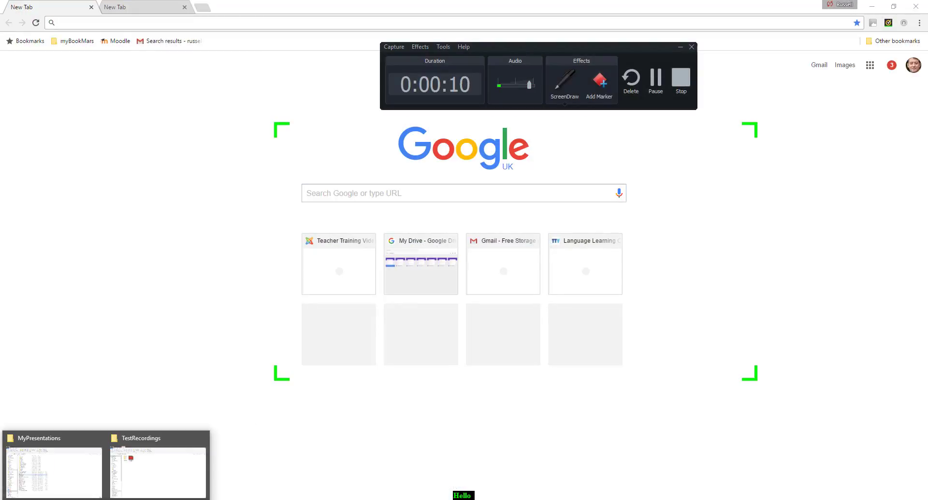
pyautogui.click(70, 478)
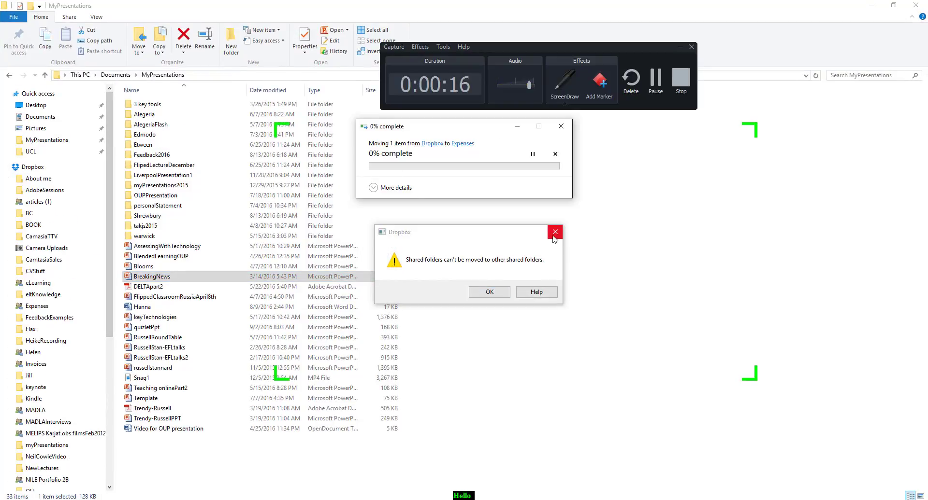
pyautogui.click(489, 292)
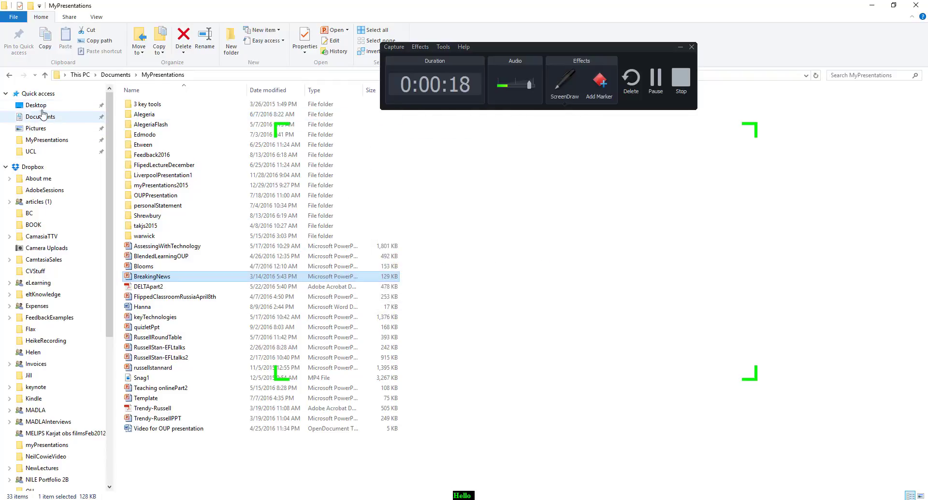
pyautogui.click(38, 128)
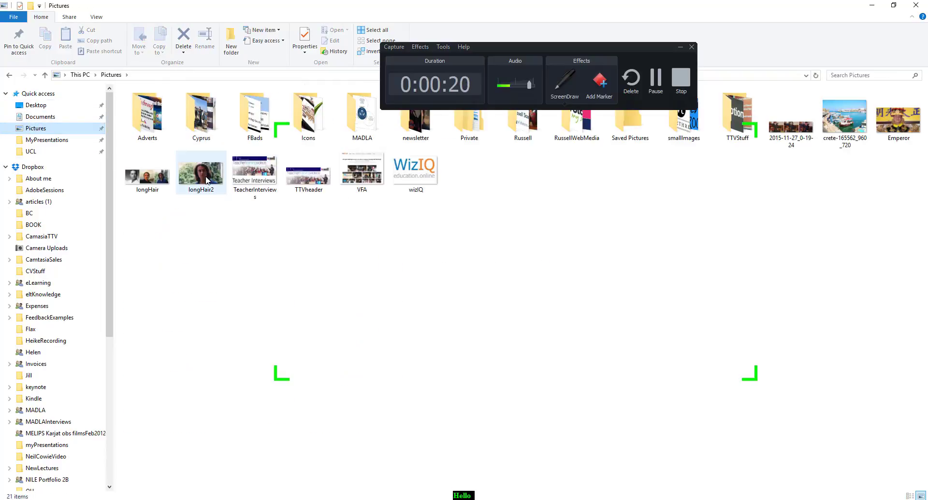
pyautogui.doubleClick(308, 173)
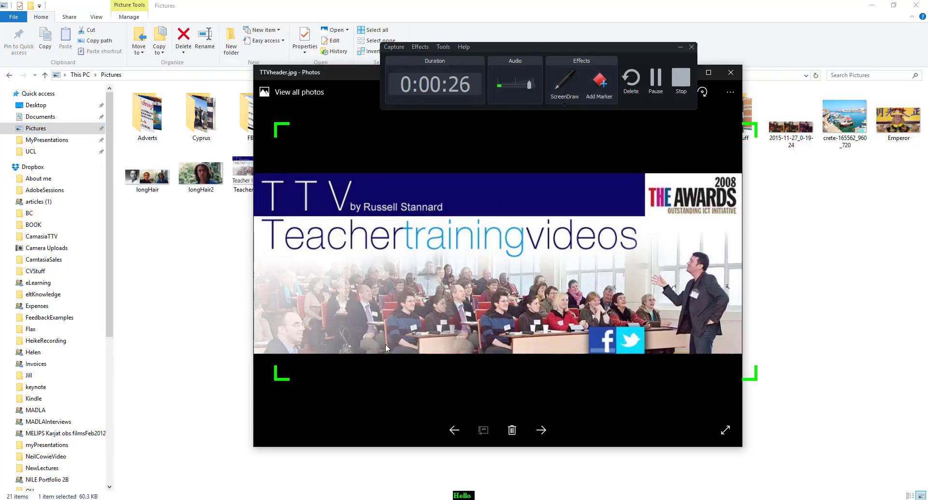
# Pause and resume the recording, and stop it to open the preview.
pyautogui.click(653, 85)
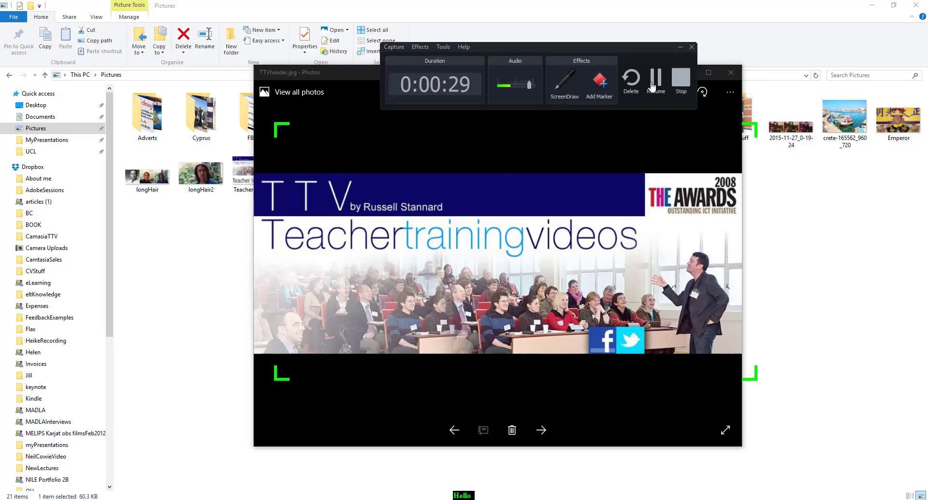
pyautogui.click(653, 85)
pyautogui.click(681, 80)
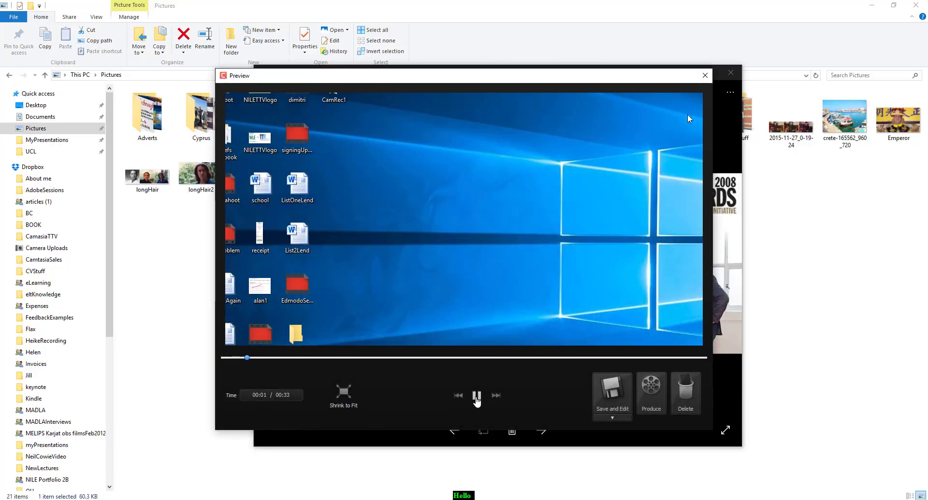
# Play back the recording in the preview and choose to save it with Save As.
pyautogui.click(477, 397)
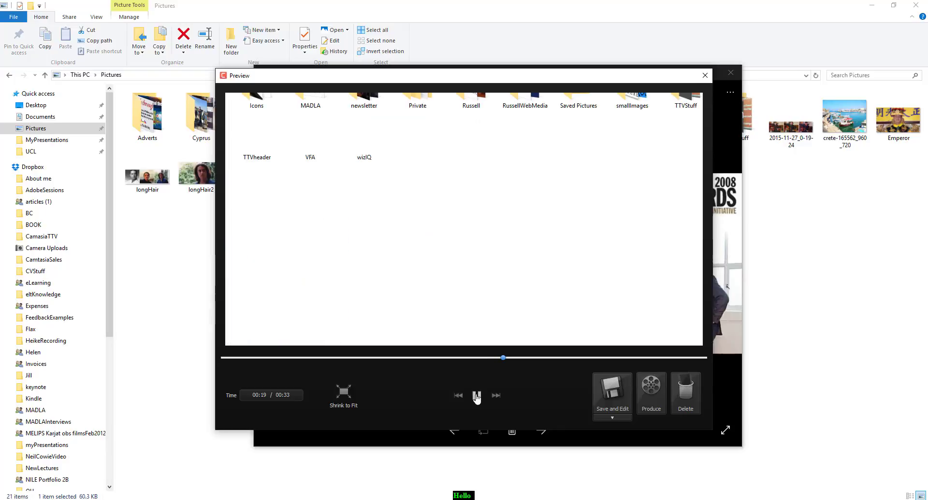
pyautogui.click(477, 397)
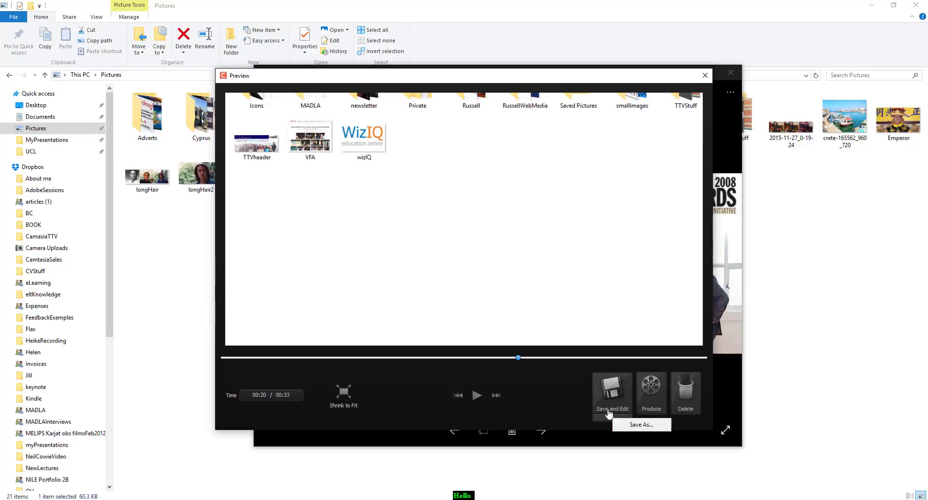
pyautogui.click(611, 421)
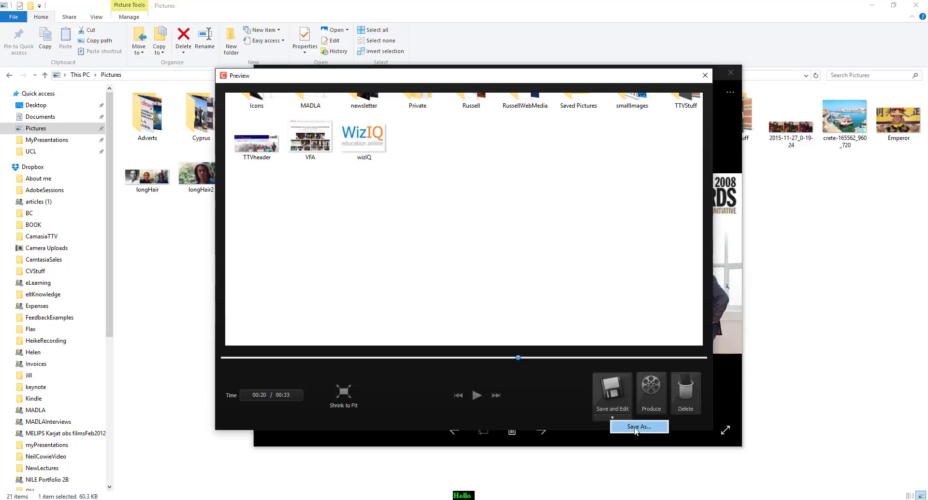
pyautogui.click(634, 427)
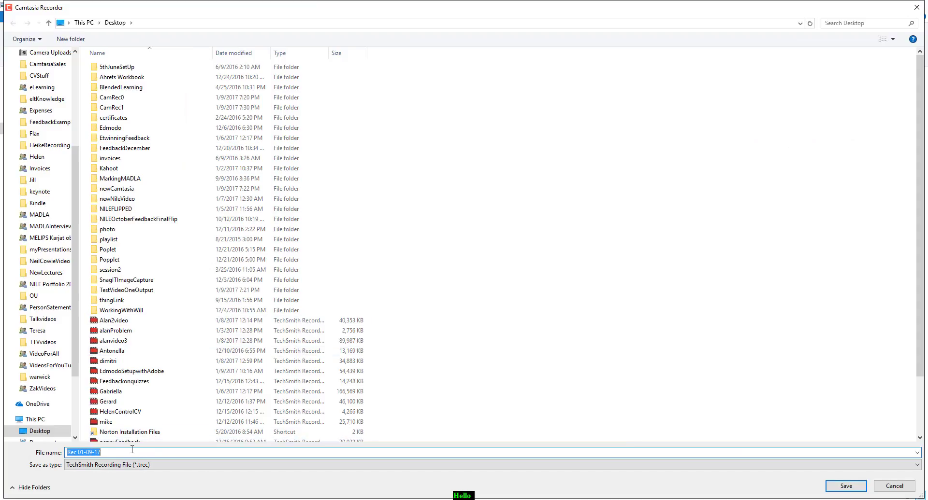
# Save the recording to the Desktop under the file name RawFile2.
pyautogui.click(132, 450)
pyautogui.press('BackSpace')
pyautogui.press('BackSpace')
pyautogui.press('BackSpace')
pyautogui.press('BackSpace')
pyautogui.press('BackSpace')
pyautogui.press('BackSpace')
pyautogui.press('BackSpace')
pyautogui.press('BackSpace')
pyautogui.press('BackSpace')
pyautogui.press('BackSpace')
pyautogui.write('Raw')
pyautogui.scroll(5, 48, 145)
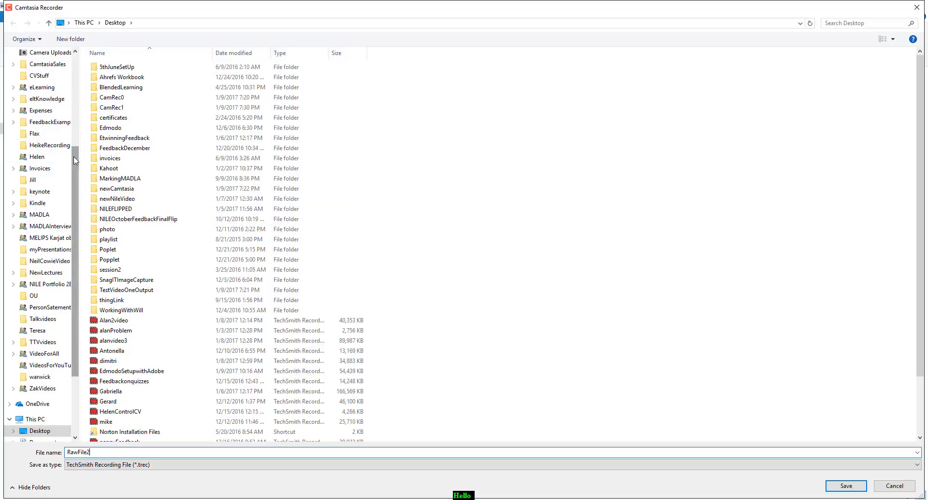
pyautogui.click(41, 69)
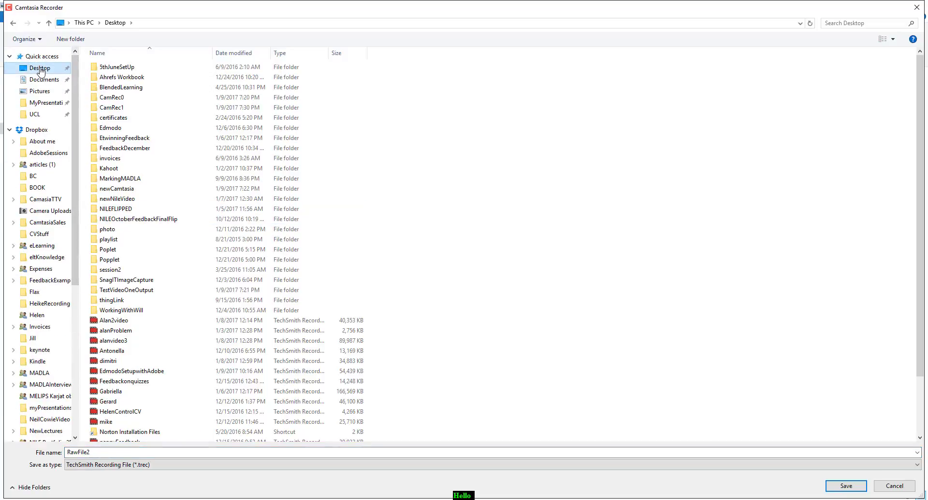
pyautogui.click(846, 486)
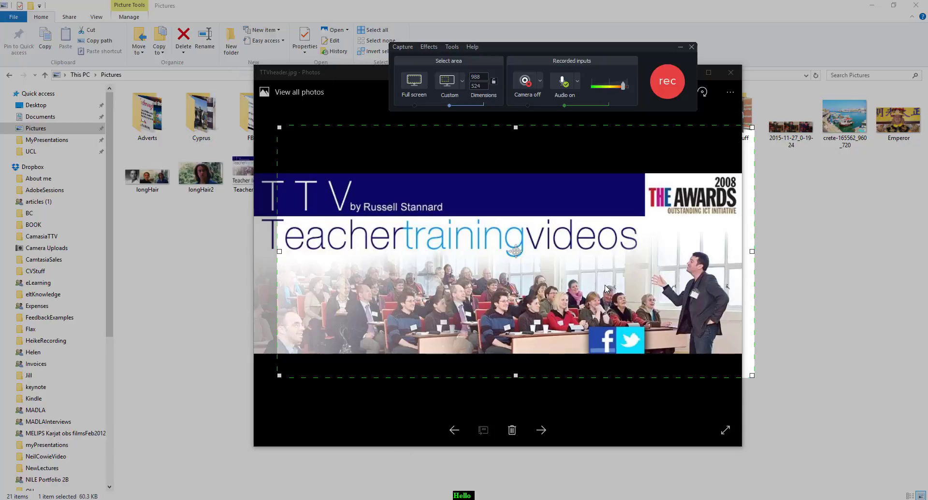
# Start a new recording of the selected area and advance the photo viewer through the next two images.
pyautogui.click(670, 79)
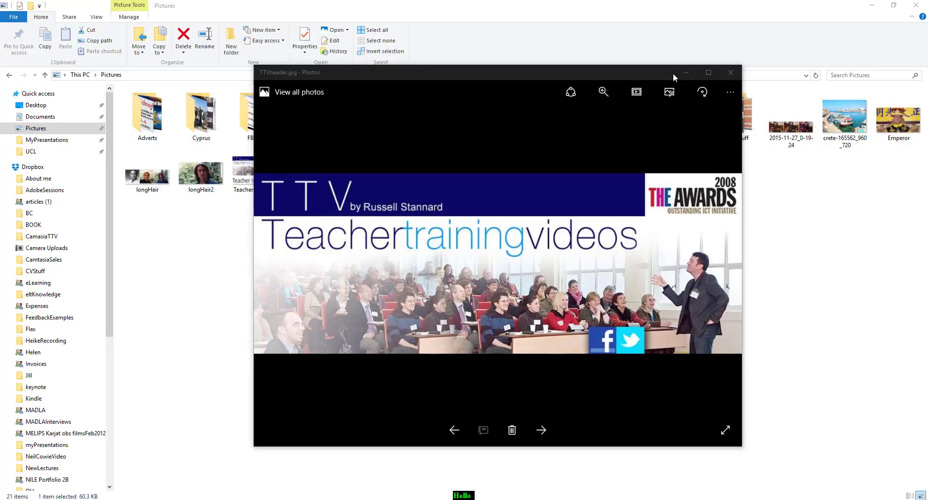
pyautogui.click(536, 111)
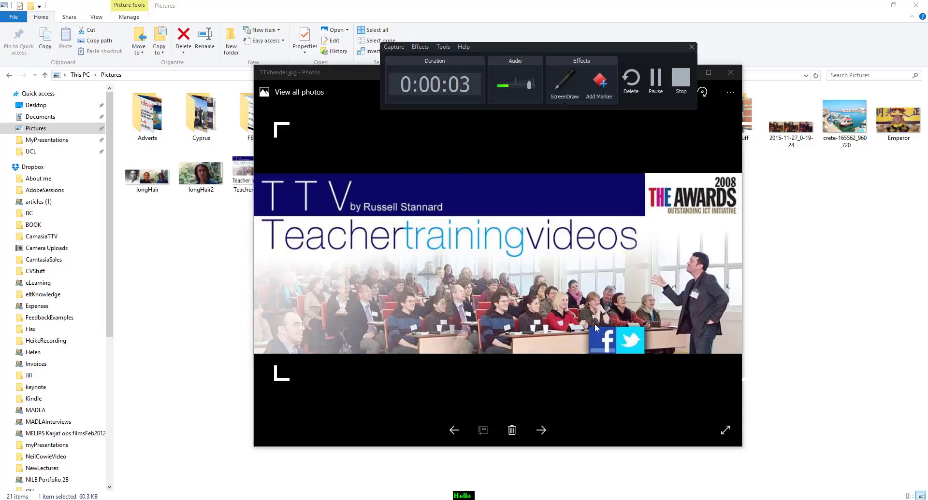
pyautogui.click(541, 431)
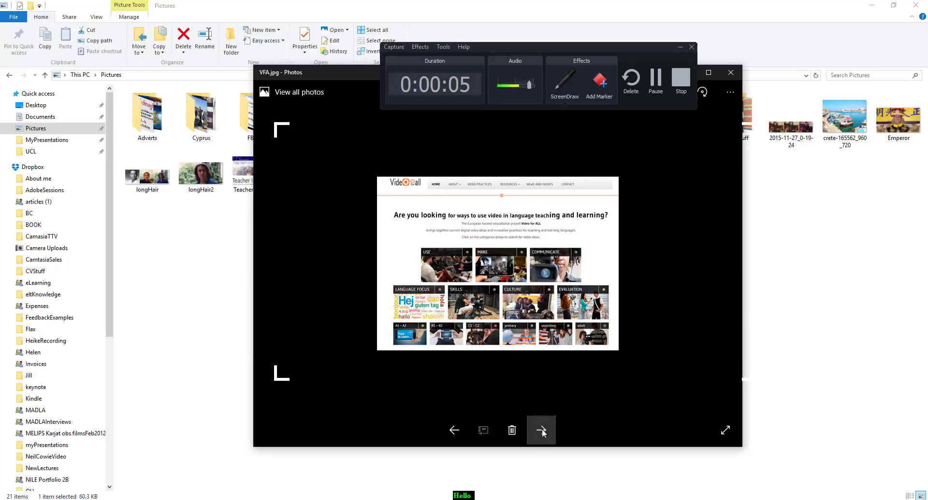
pyautogui.click(541, 431)
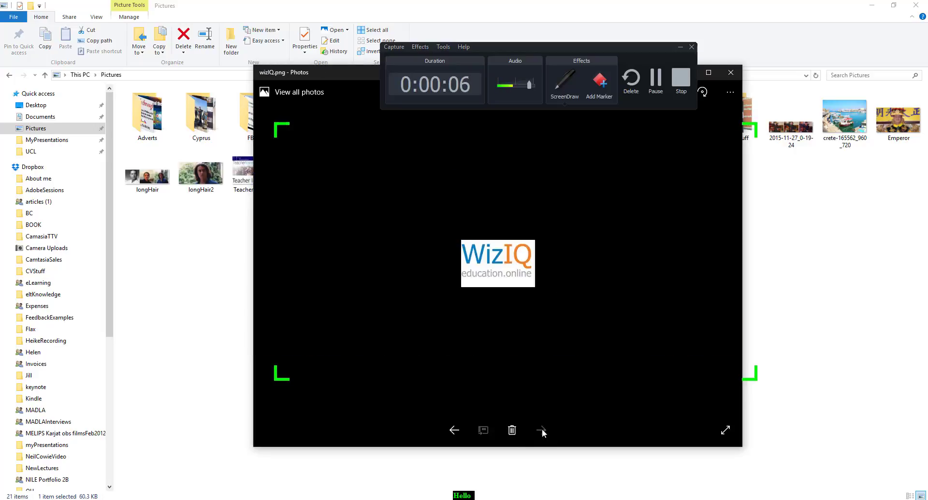
# Stop the recording, play the preview briefly, and choose Save As.
pyautogui.click(681, 79)
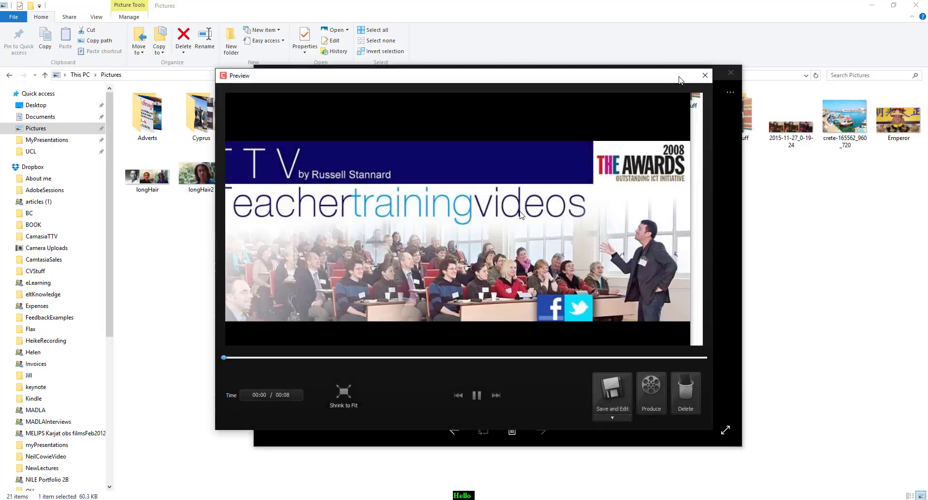
pyautogui.click(476, 399)
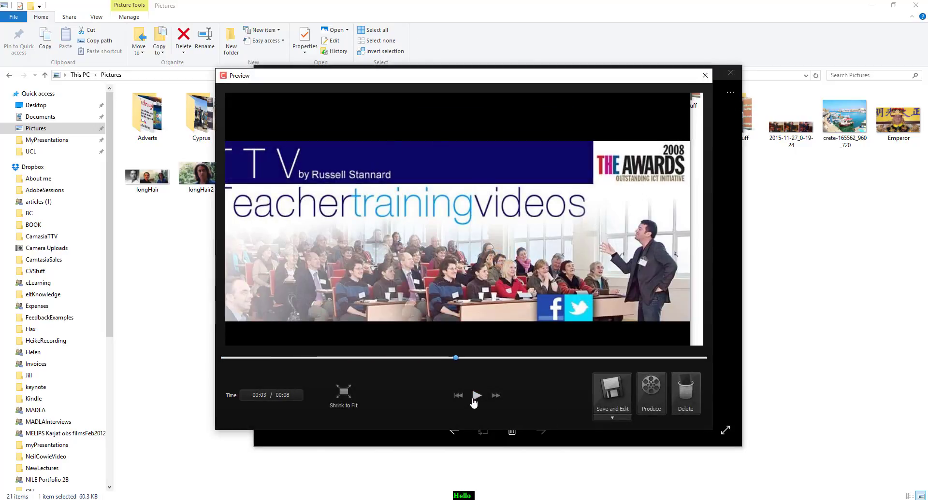
pyautogui.click(612, 418)
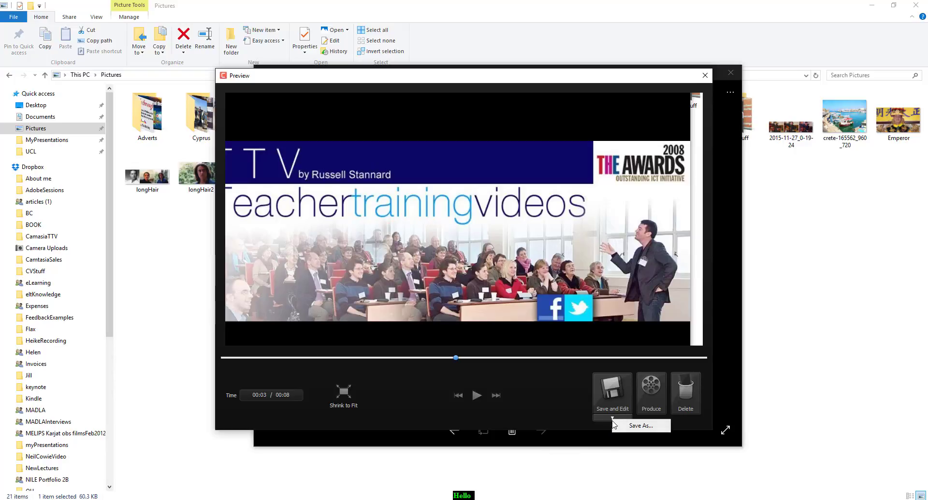
pyautogui.click(634, 431)
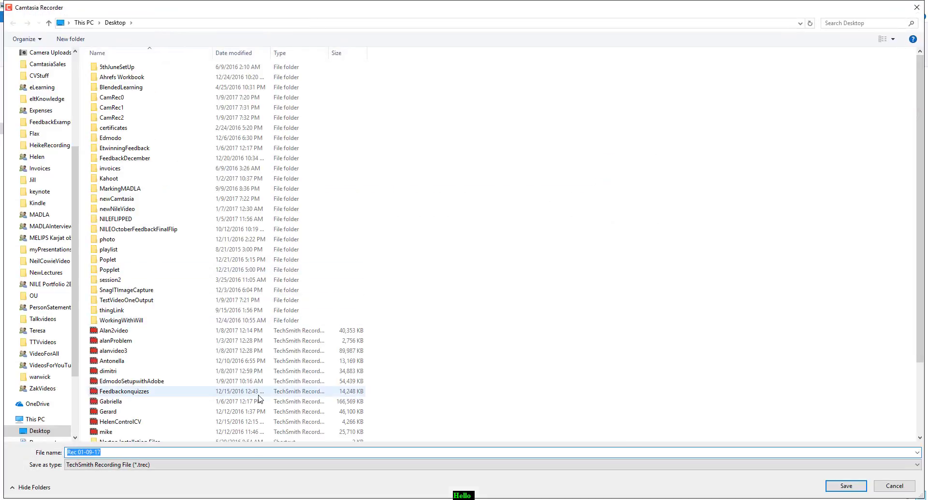
# Save the new recording to the Desktop under the file name RawFile3.
pyautogui.click(127, 451)
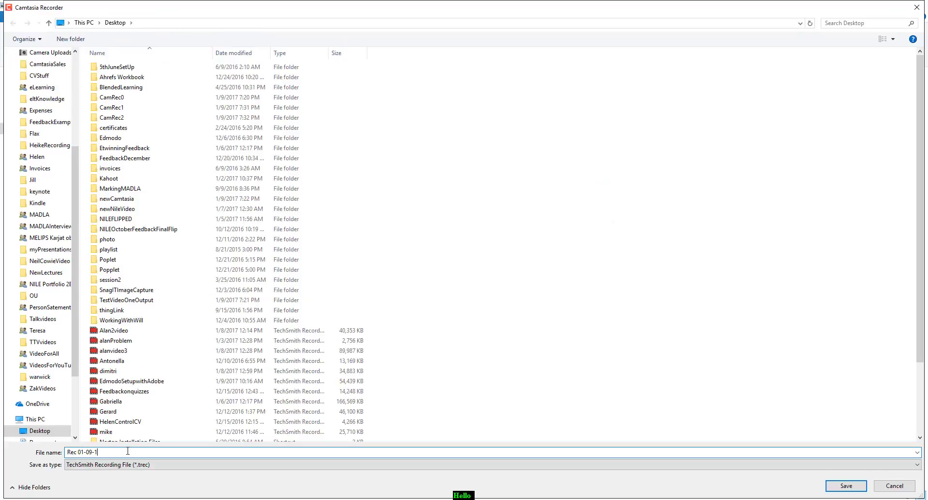
pyautogui.press('BackSpace')
pyautogui.press('BackSpace')
pyautogui.press('BackSpace')
pyautogui.press('BackSpace')
pyautogui.press('BackSpace')
pyautogui.press('BackSpace')
pyautogui.press('BackSpace')
pyautogui.press('BackSpace')
pyautogui.press('BackSpace')
pyautogui.press('BackSpace')
pyautogui.write('F')
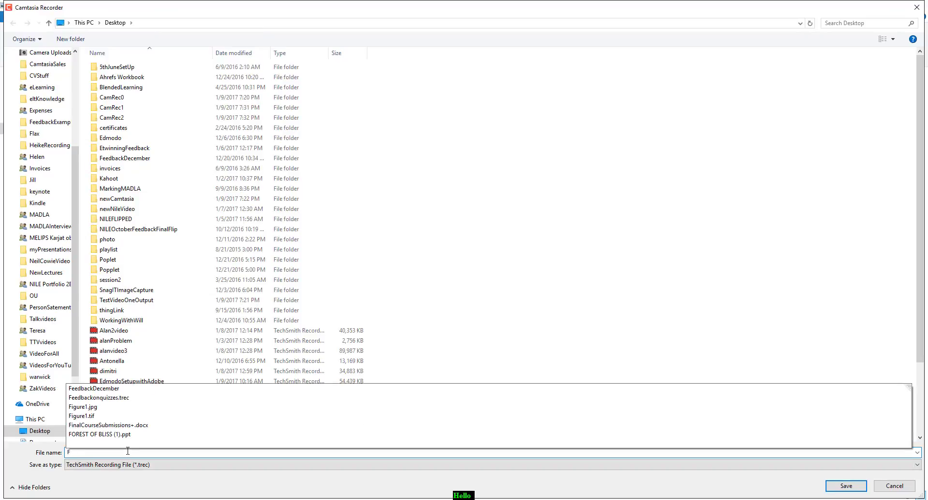
pyautogui.press('BackSpace')
pyautogui.write('RAw')
pyautogui.press('BackSpace')
pyautogui.press('BackSpace')
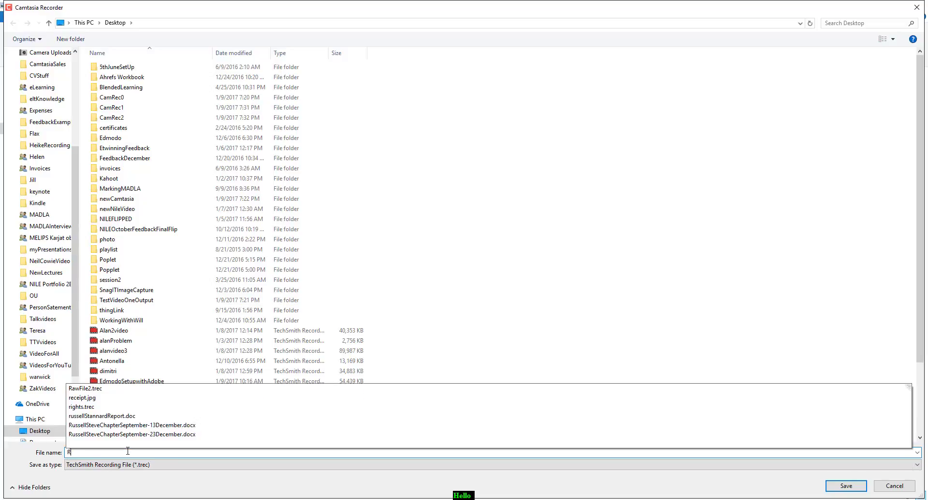
pyautogui.write('awFile')
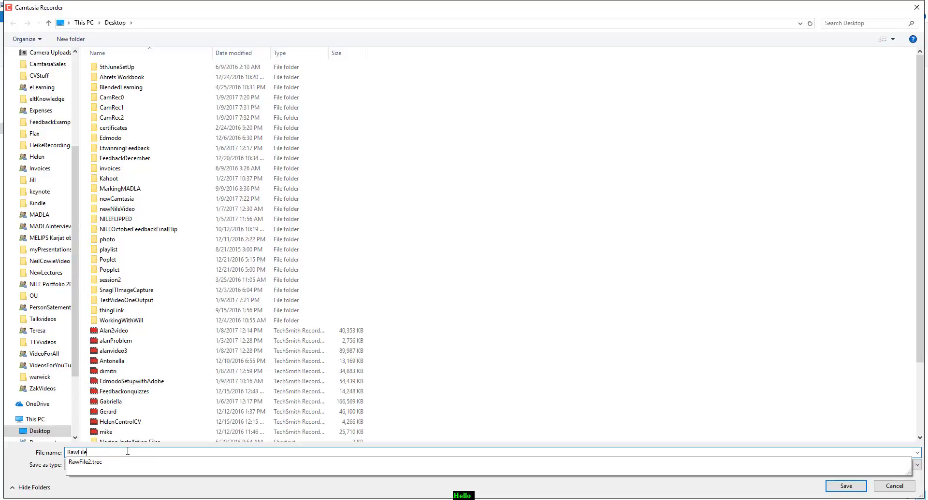
pyautogui.write('3')
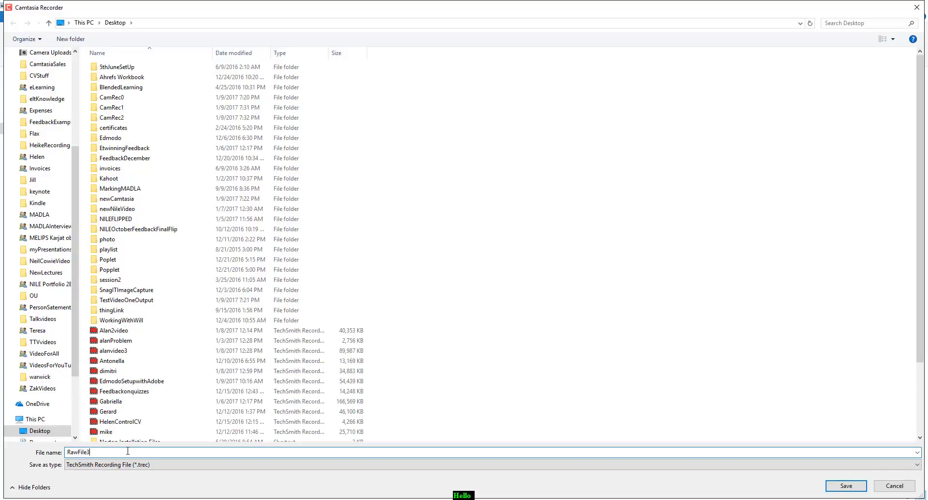
pyautogui.click(845, 486)
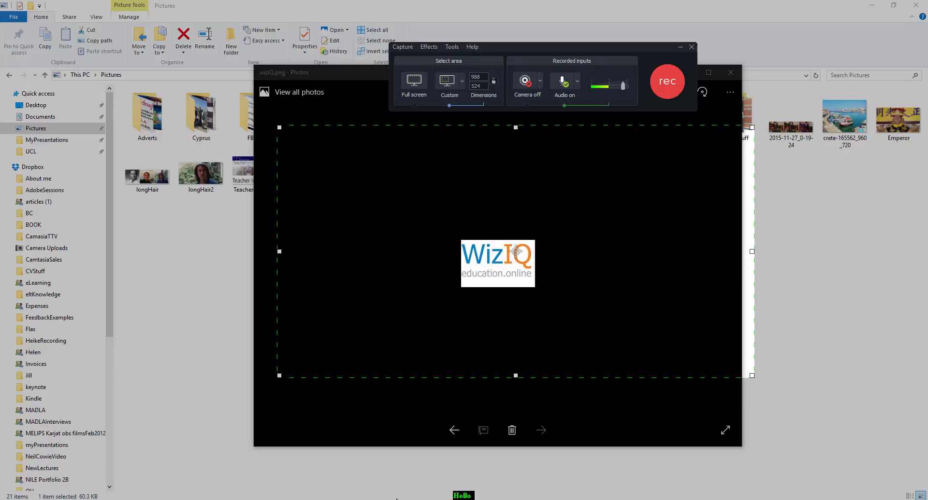
# Switch to the Camtasia editor window and minimize the recorder.
pyautogui.moveTo(390, 498)
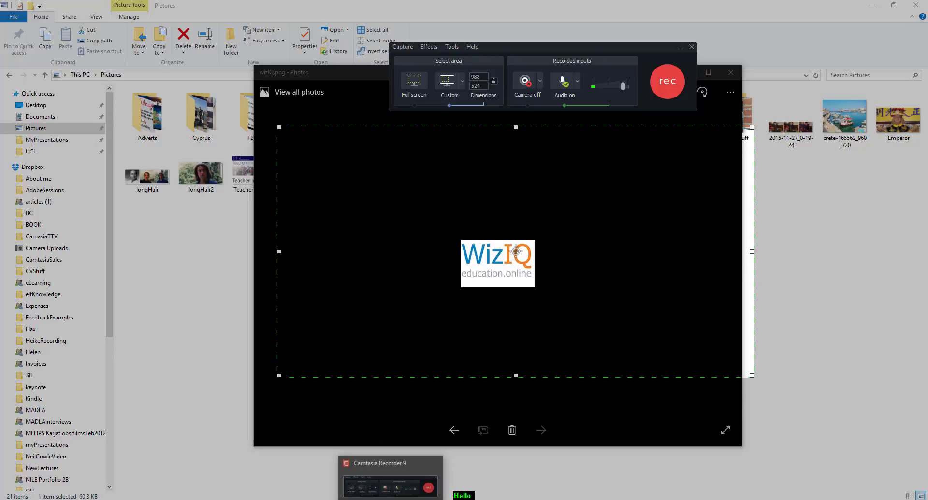
pyautogui.click(320, 499)
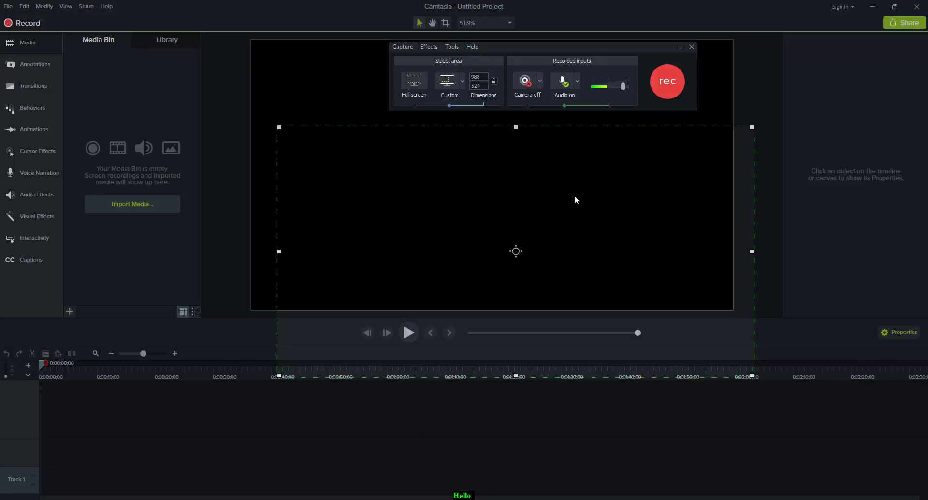
pyautogui.click(681, 47)
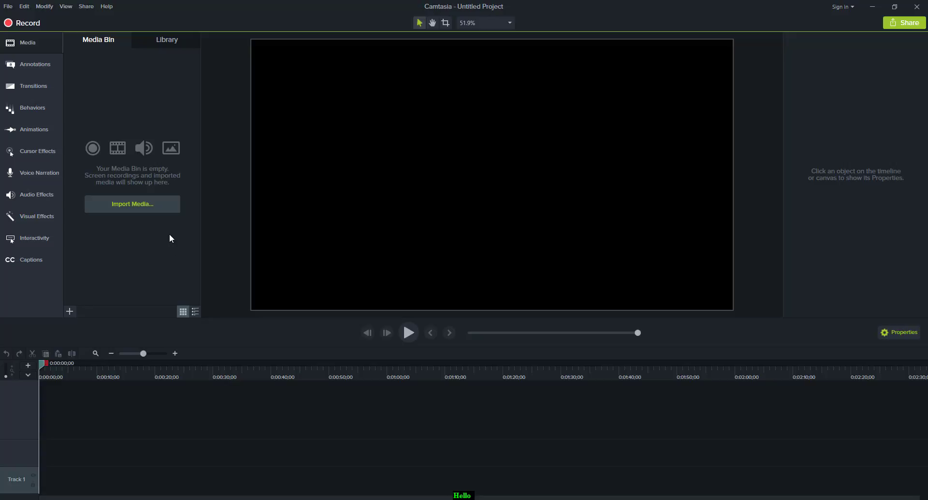
# Import the RawFile2 and RawFile3 recordings from the Desktop into the Media Bin.
pyautogui.click(131, 204)
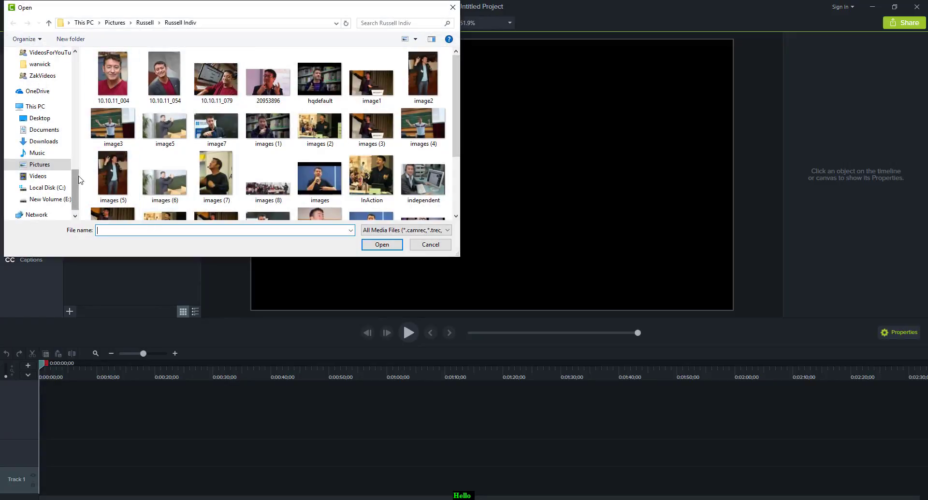
pyautogui.click(39, 118)
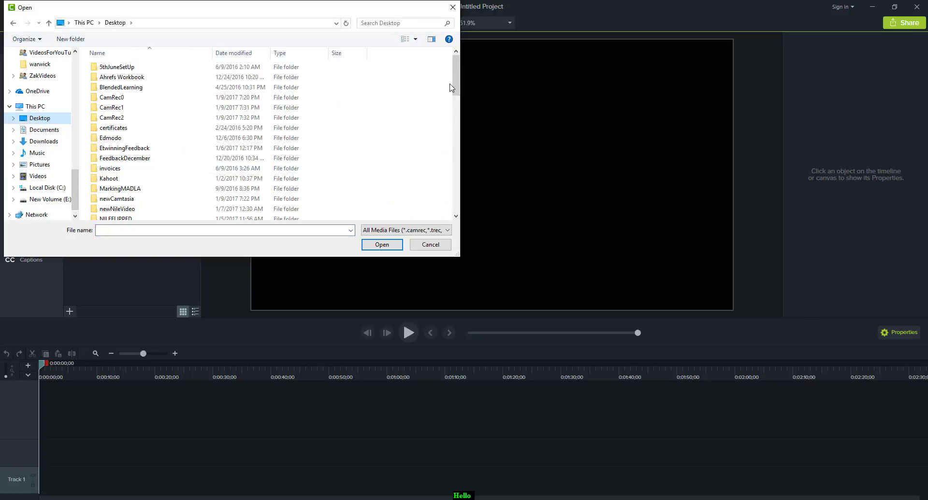
pyautogui.moveTo(453, 87); pyautogui.dragTo(454, 202)
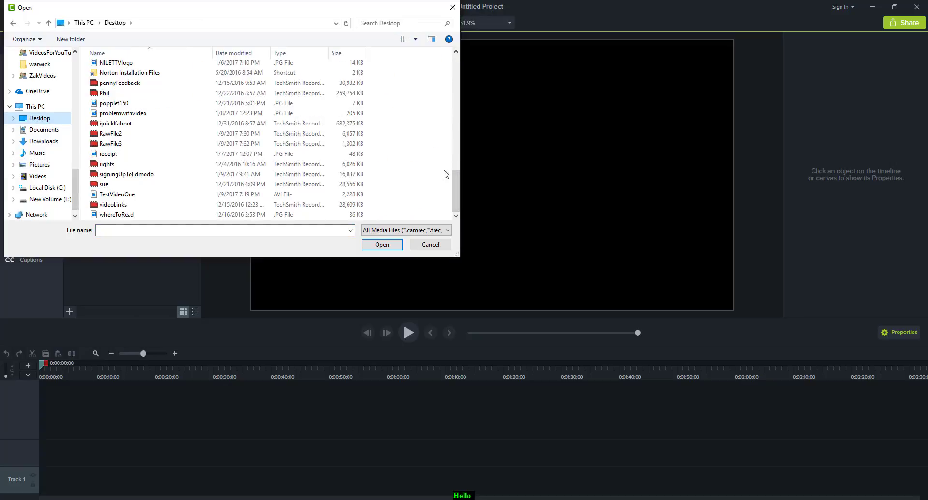
pyautogui.click(114, 134)
pyautogui.keyDown('ctrl'); pyautogui.click(114, 144); pyautogui.keyUp('ctrl')
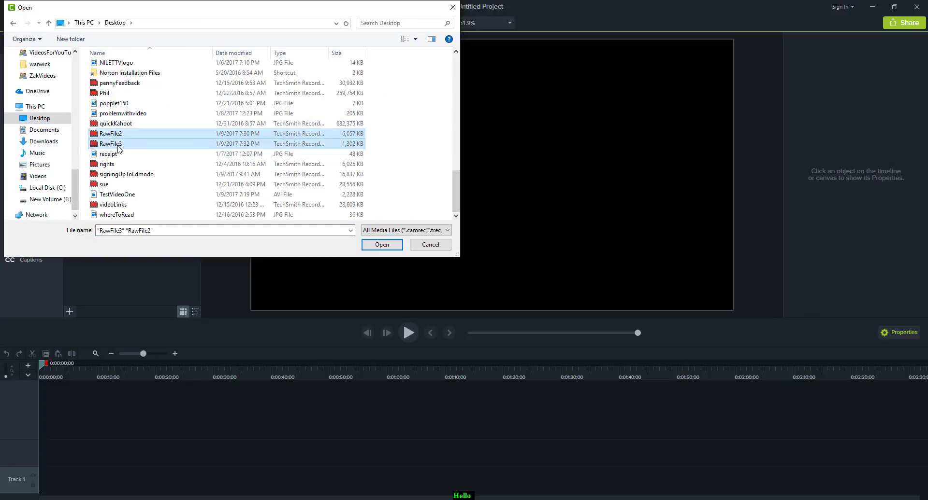
pyautogui.click(384, 244)
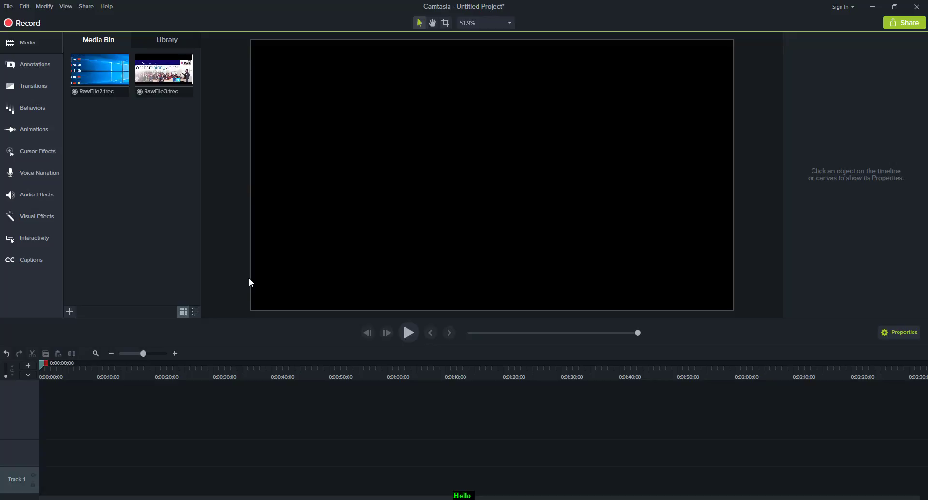
# Place RawFile2 on the timeline and add RawFile3 directly after it.
pyautogui.click(102, 80)
pyautogui.moveTo(102, 81); pyautogui.dragTo(42, 465)
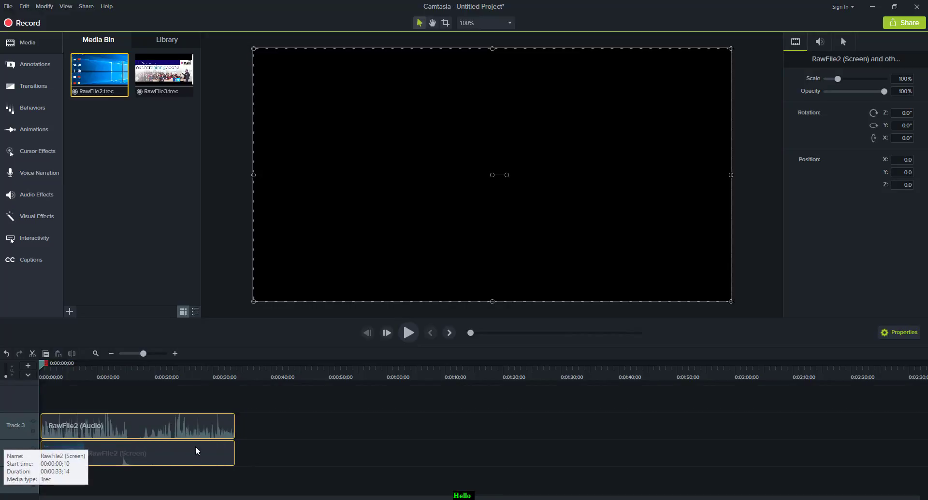
pyautogui.moveTo(160, 90); pyautogui.dragTo(233, 452)
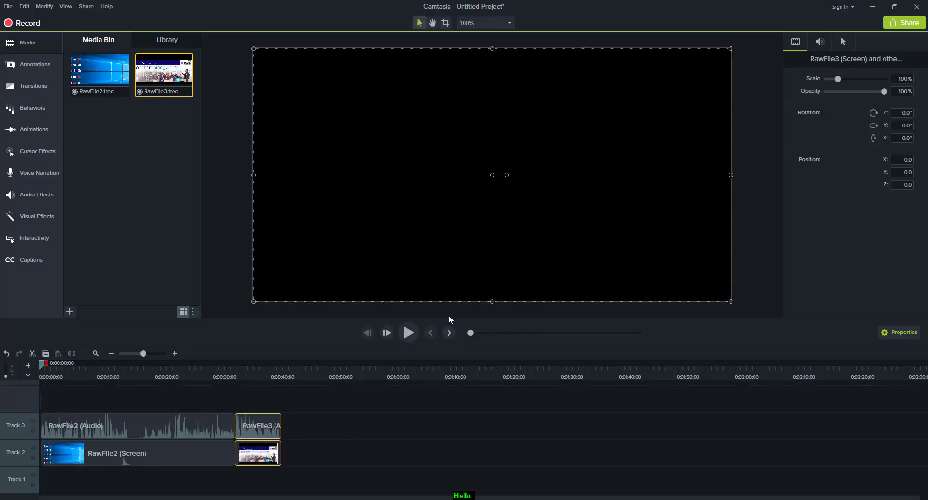
# Play back the timeline, scrubbing the playhead to the start of the RawFile3 clip.
pyautogui.click(408, 332)
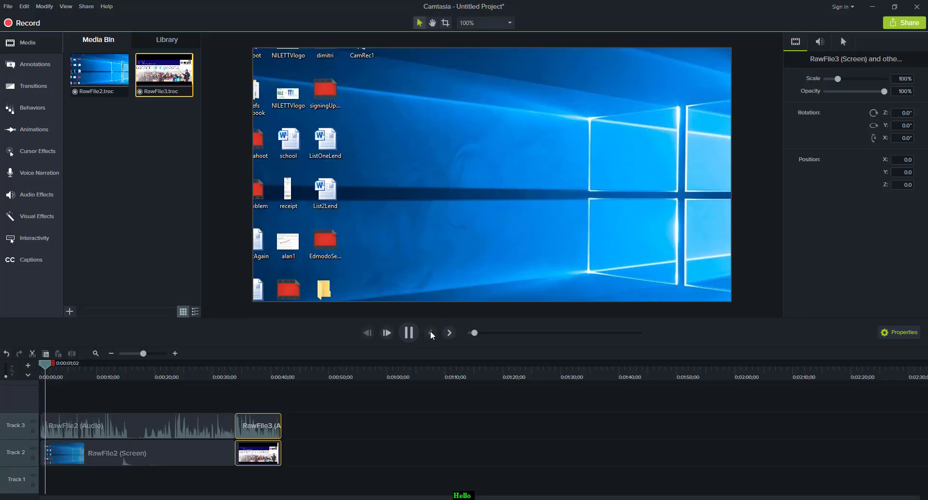
pyautogui.click(409, 333)
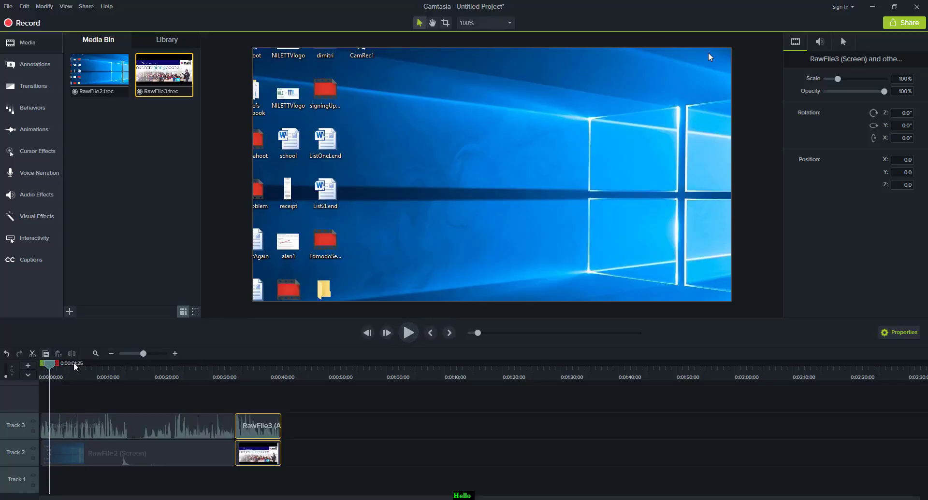
pyautogui.moveTo(49, 366); pyautogui.dragTo(213, 371)
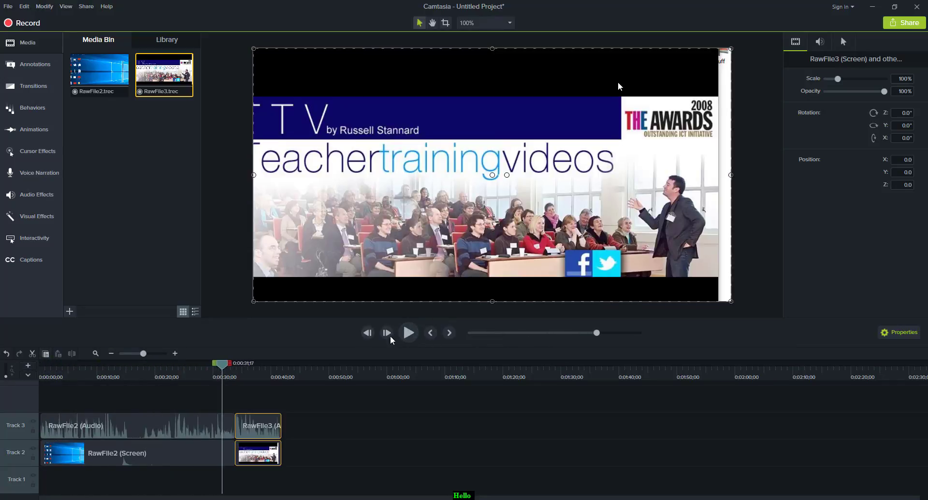
pyautogui.click(406, 336)
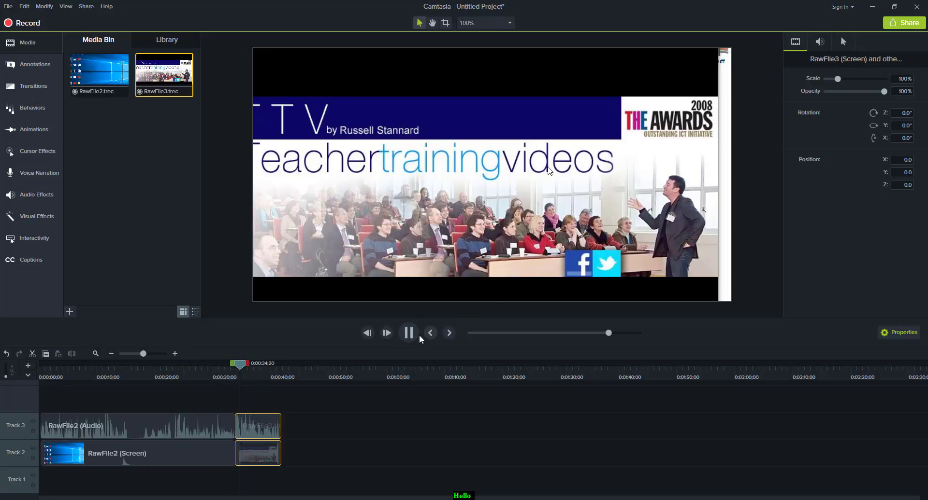
pyautogui.click(407, 333)
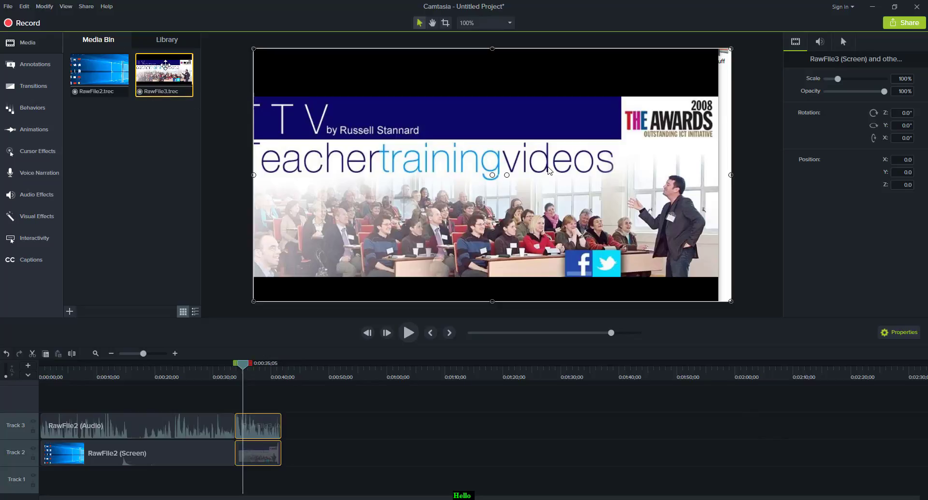
# Start a new recording from the editor, dismiss the hotkey warning, and move the recording toolbar aside.
pyautogui.click(22, 25)
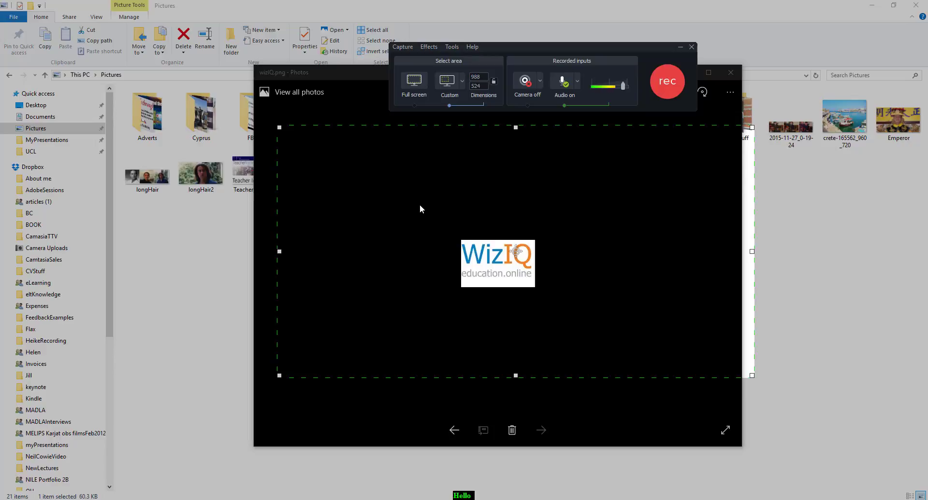
pyautogui.click(665, 82)
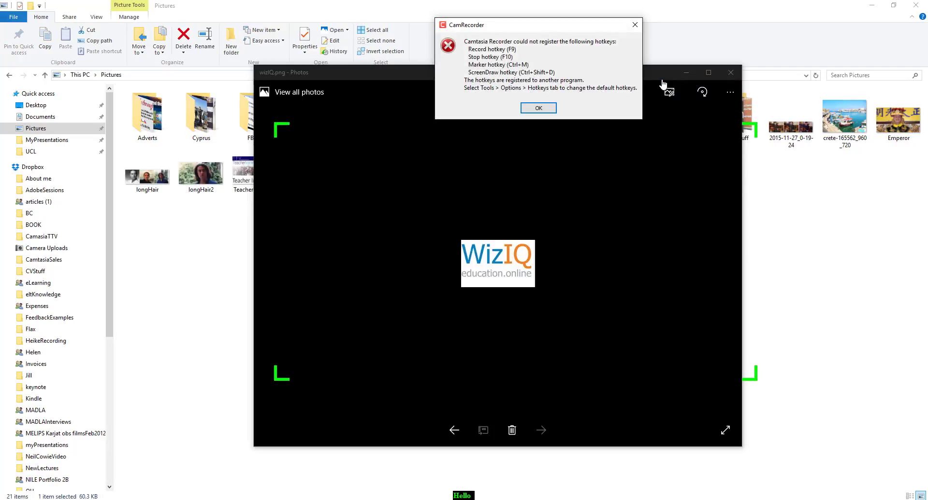
pyautogui.click(538, 108)
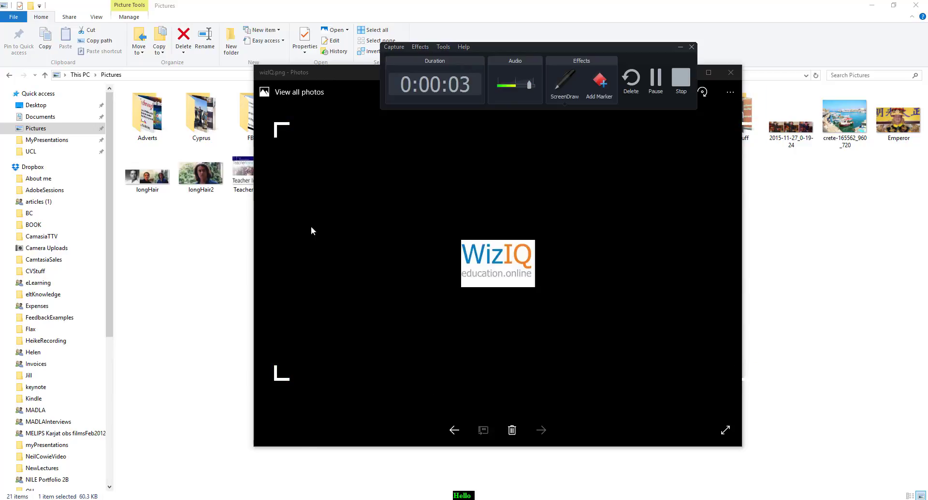
pyautogui.moveTo(597, 50); pyautogui.dragTo(503, 39)
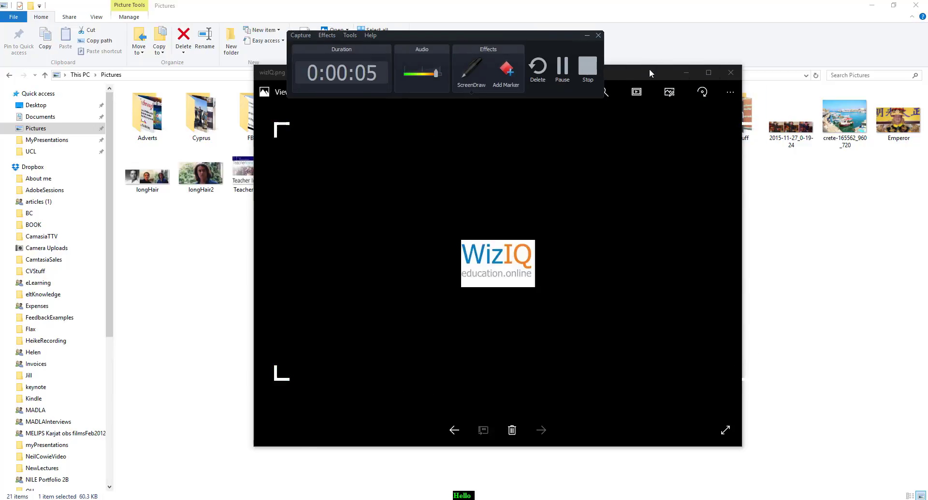
# While recording, browse the Pictures folders and open the ExpressPublishing image from the Icons folder.
pyautogui.click(687, 72)
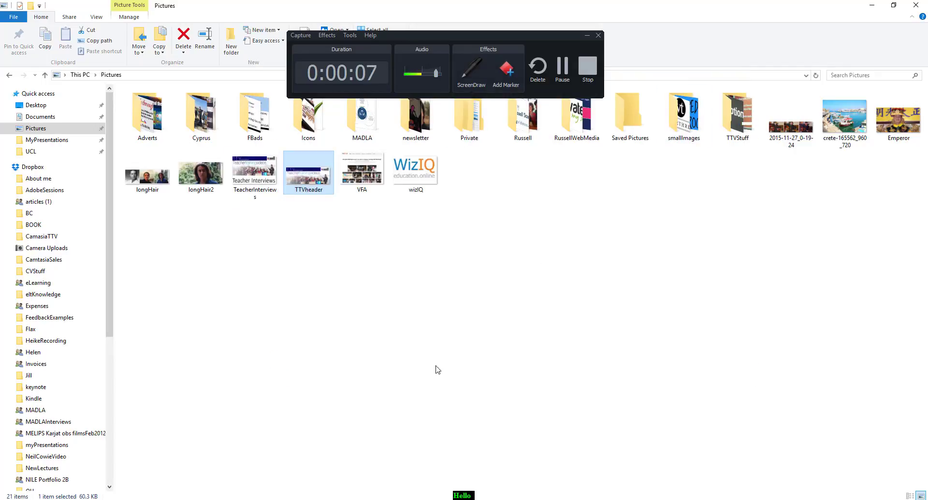
pyautogui.doubleClick(199, 119)
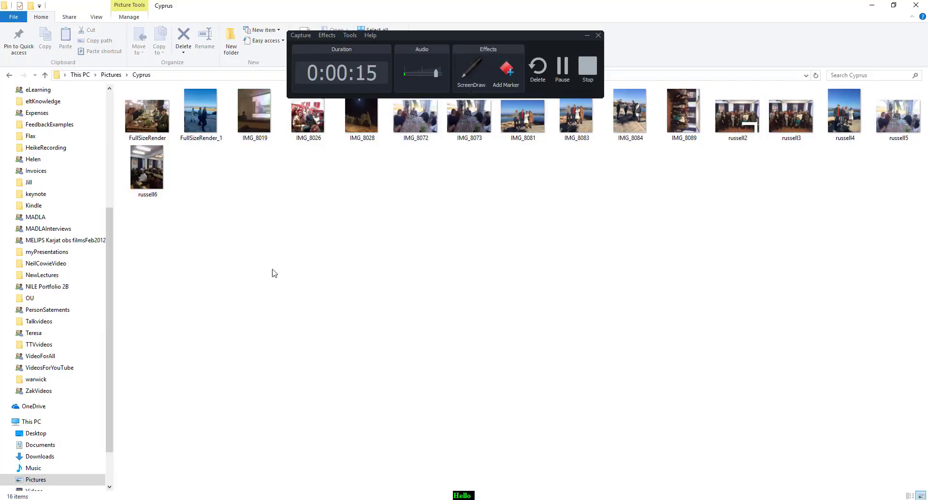
pyautogui.click(114, 76)
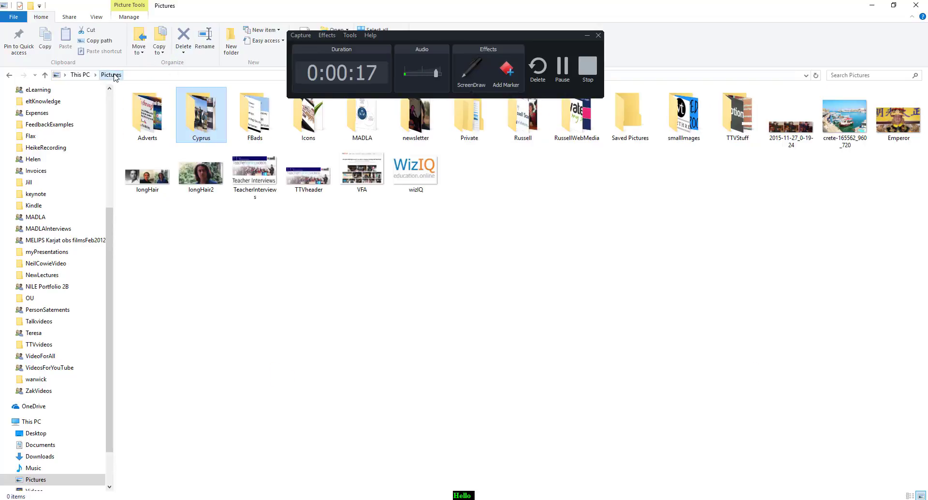
pyautogui.click(312, 114)
pyautogui.doubleClick(311, 114)
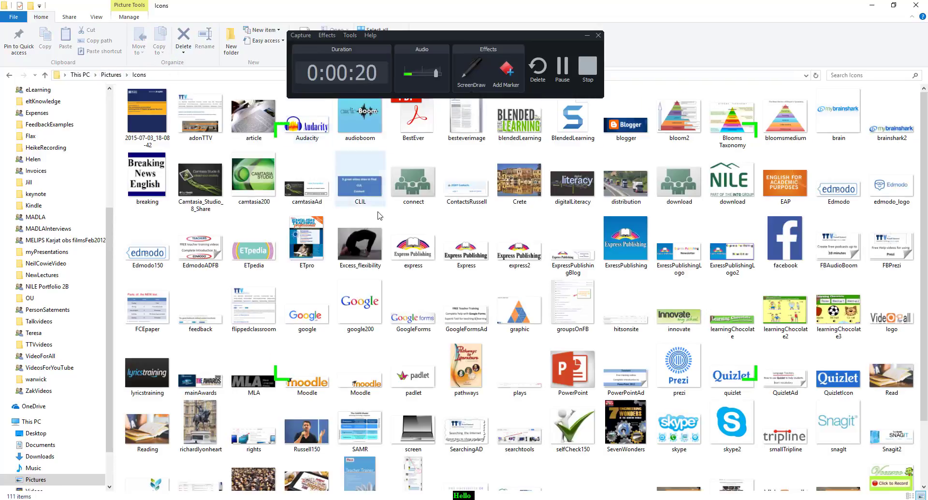
pyautogui.click(628, 237)
pyautogui.doubleClick(628, 237)
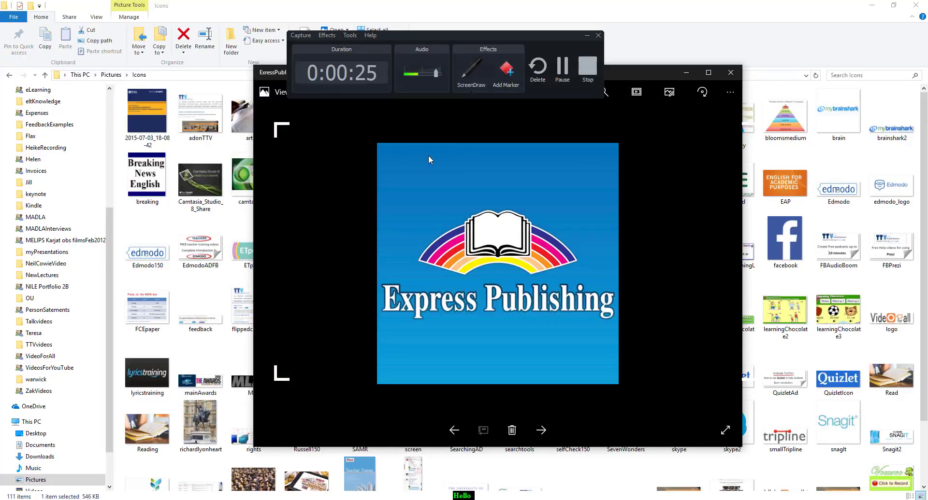
# Stop the recording, pause the preview, and choose Save As from the save options.
pyautogui.click(587, 66)
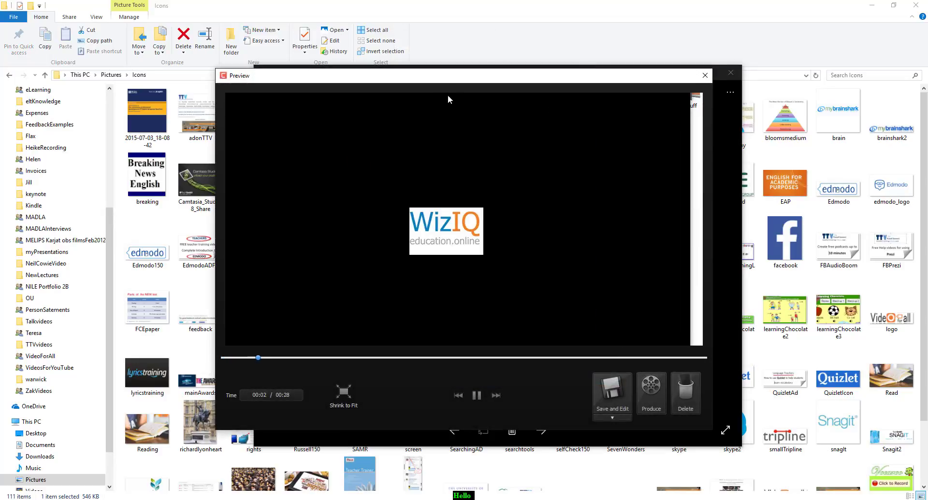
pyautogui.click(476, 397)
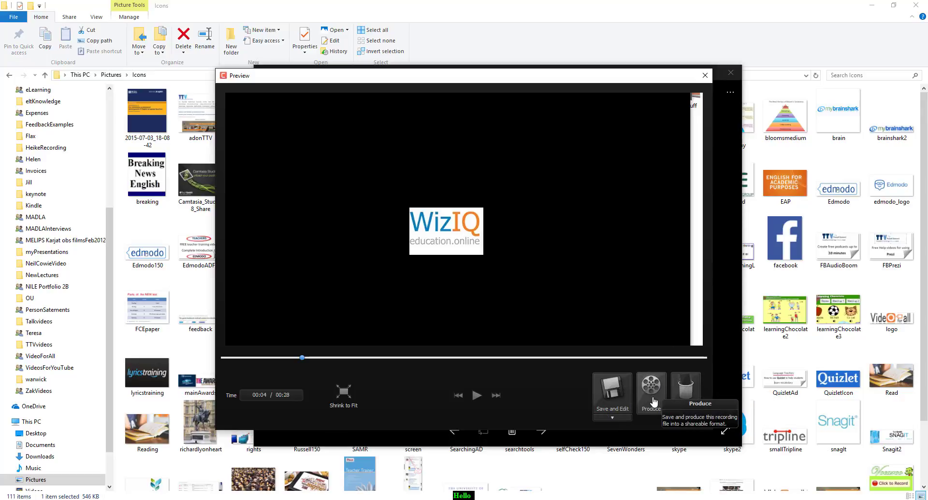
pyautogui.click(612, 418)
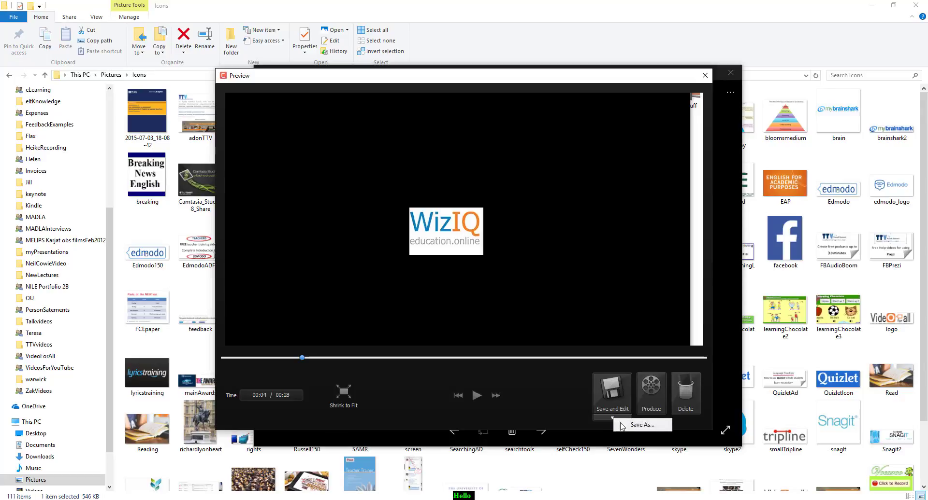
pyautogui.click(629, 425)
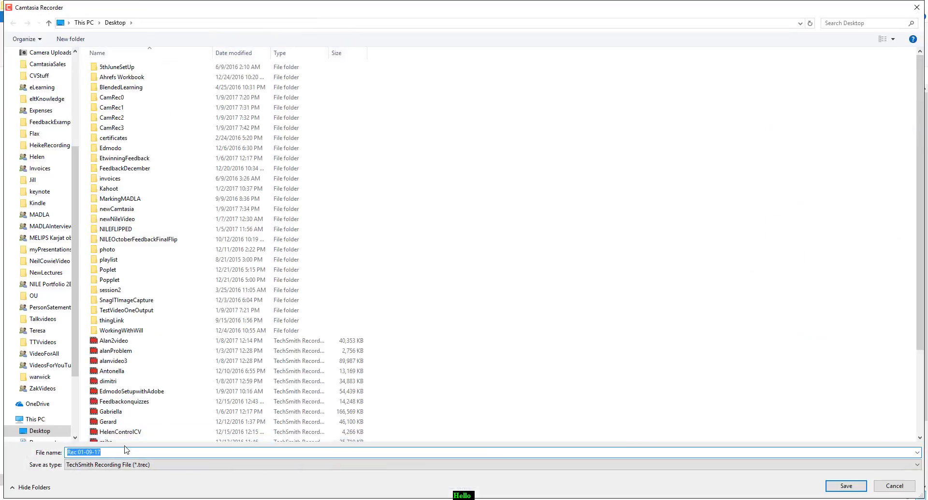
# Save the new recording to the Desktop under the file name RawFile4.
pyautogui.click(119, 452)
pyautogui.press('BackSpace')
pyautogui.press('BackSpace')
pyautogui.press('BackSpace')
pyautogui.press('BackSpace')
pyautogui.press('BackSpace')
pyautogui.press('BackSpace')
pyautogui.write('RawF')
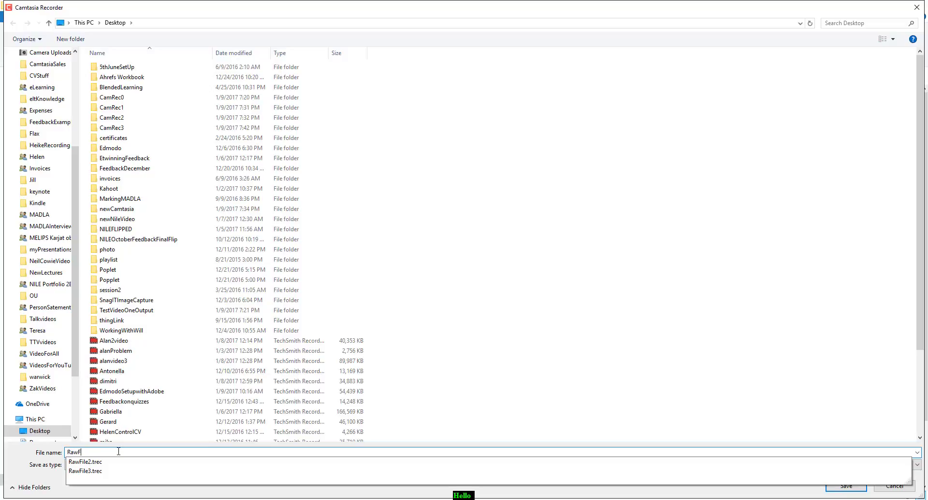
pyautogui.write('o')
pyautogui.press('BackSpace')
pyautogui.write('ile4')
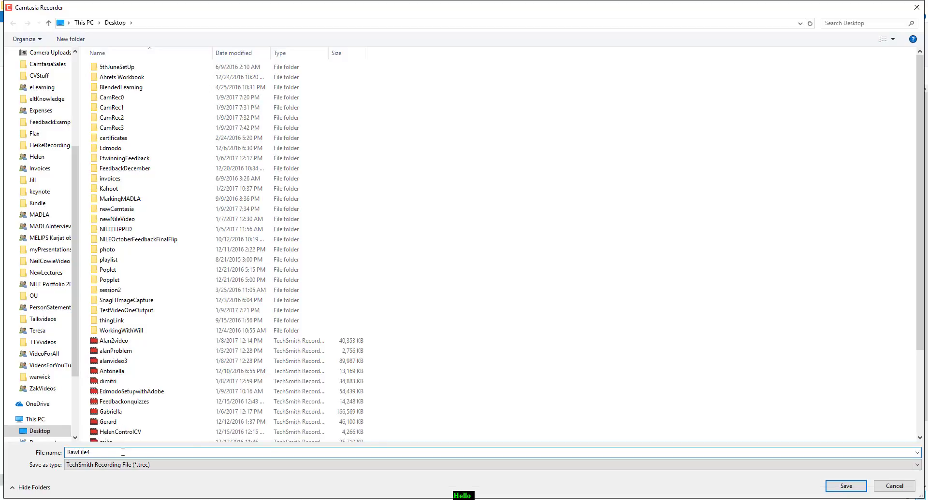
pyautogui.click(846, 487)
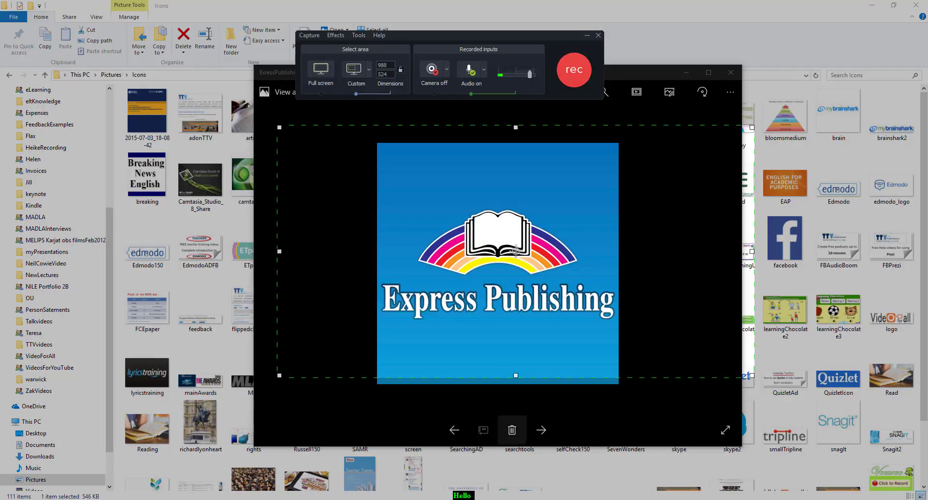
# Bring the Camtasia editor back to the front and minimize the recorder toolbar.
pyautogui.moveTo(320, 499)
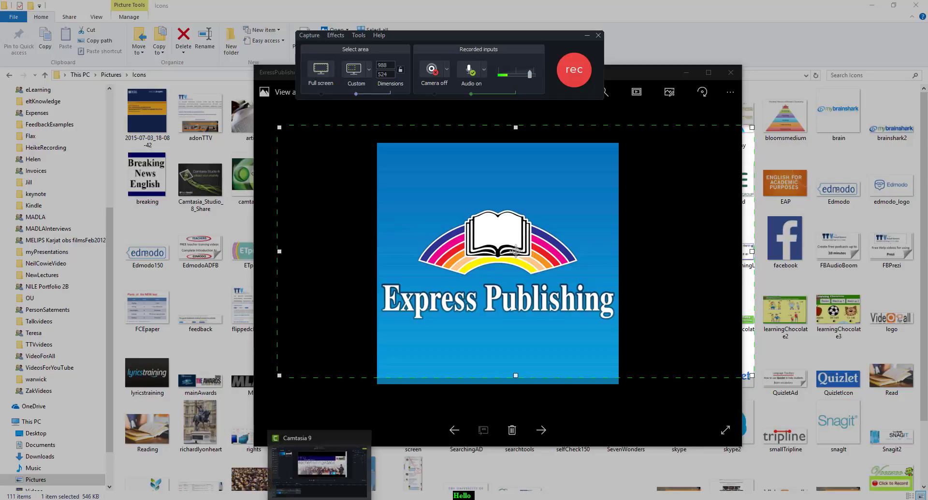
pyautogui.click(319, 463)
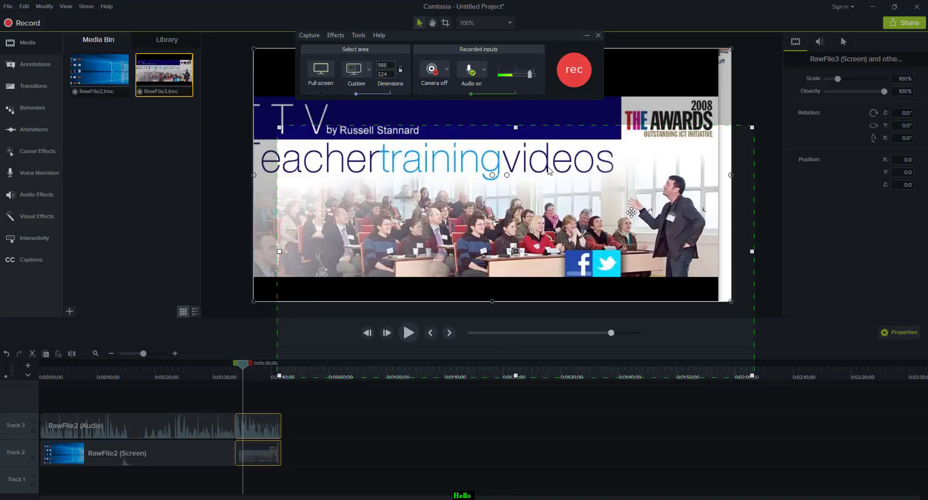
pyautogui.click(587, 36)
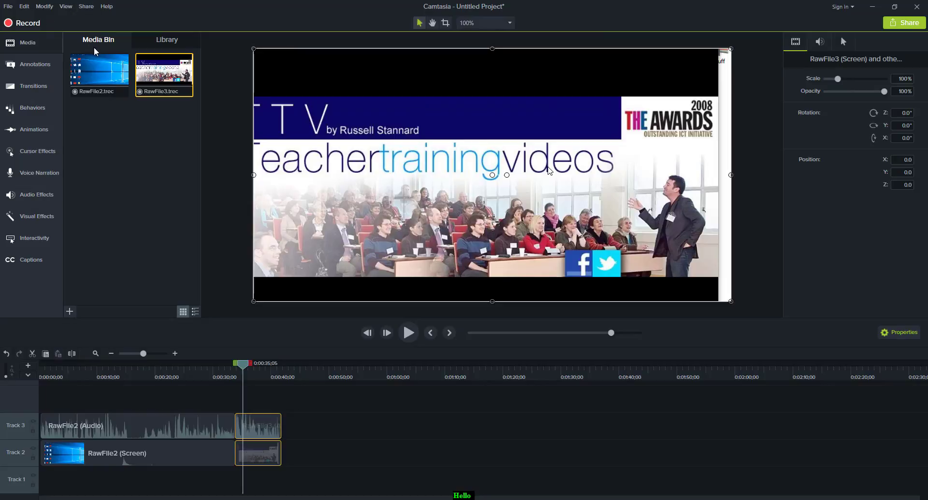
# Import the RawFile4 recording from the Desktop into the media bin.
pyautogui.click(26, 42)
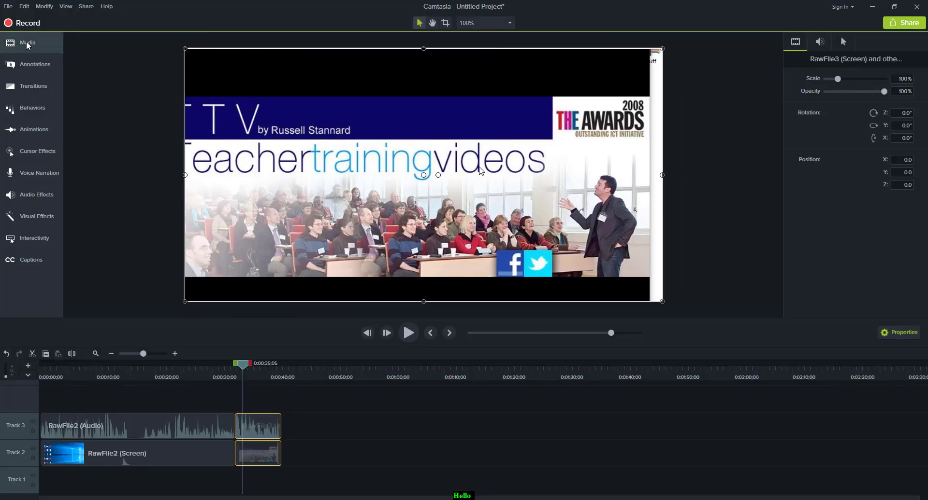
pyautogui.click(8, 7)
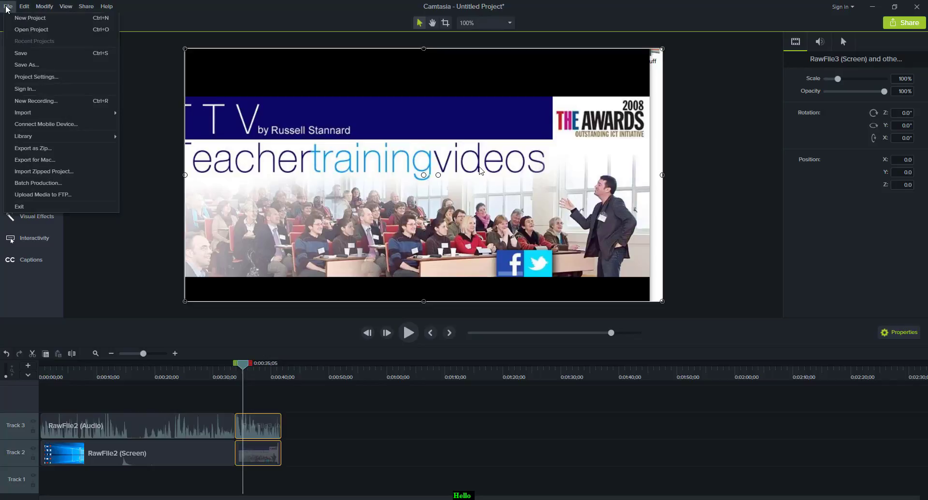
pyautogui.moveTo(25, 109)
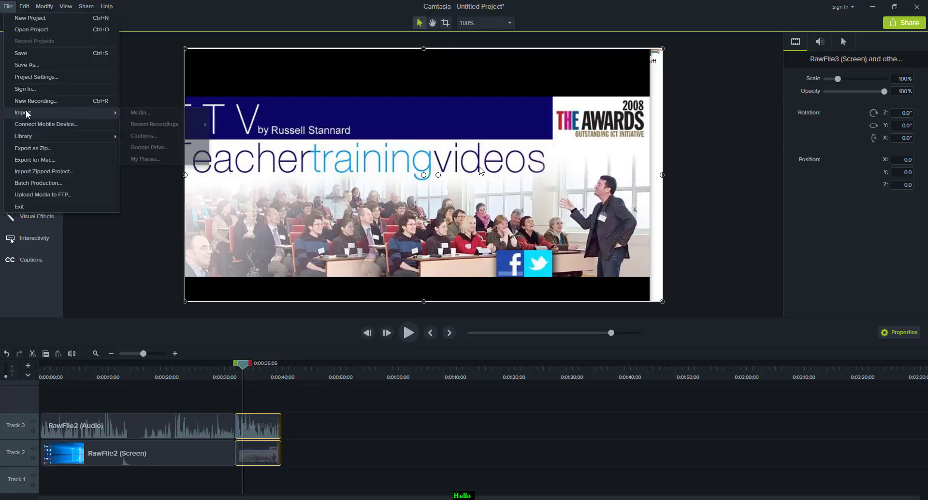
pyautogui.click(146, 112)
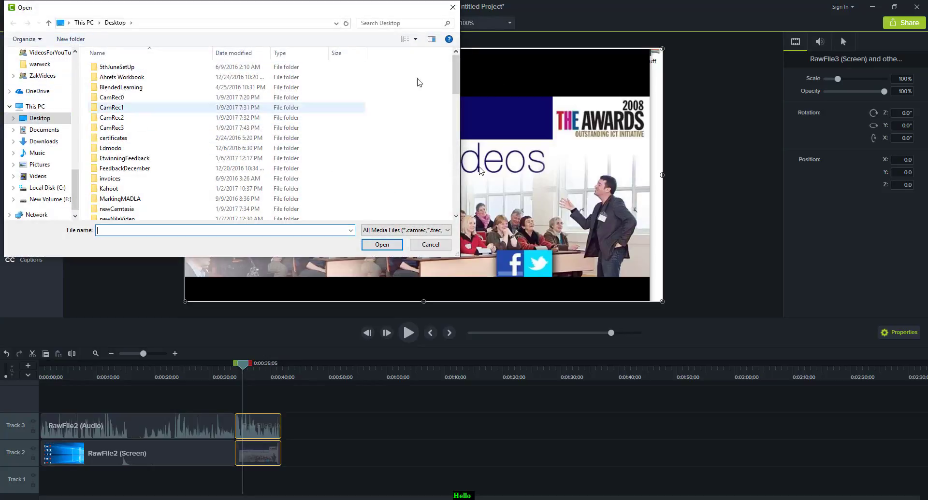
pyautogui.moveTo(455, 90); pyautogui.dragTo(455, 201)
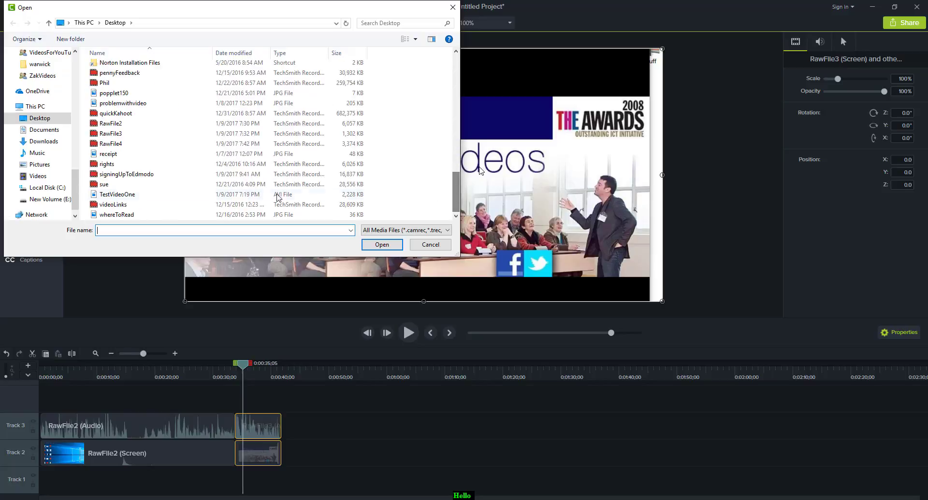
pyautogui.click(104, 144)
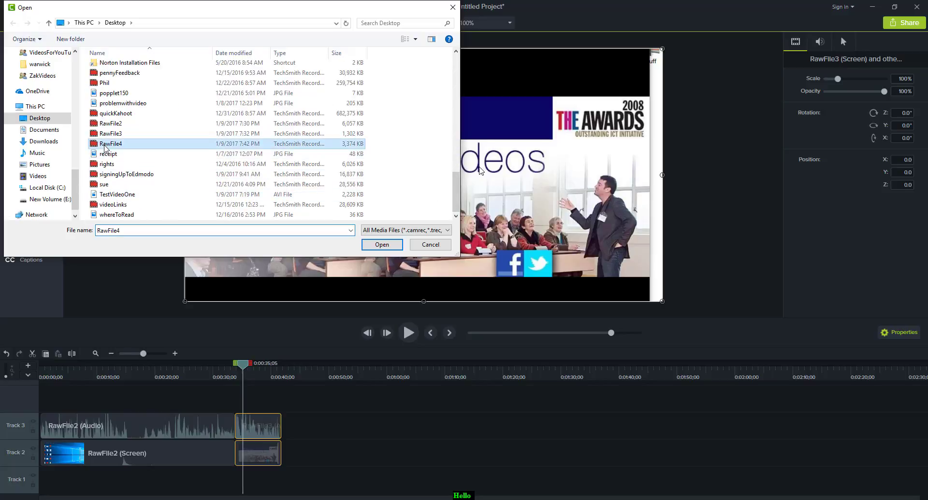
pyautogui.click(389, 245)
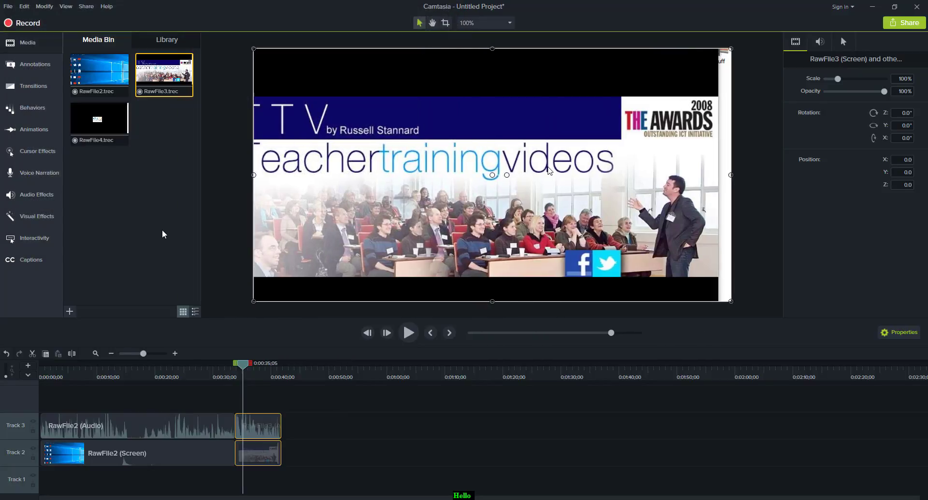
# Add RawFile4 to the timeline right after the existing clips and move the playhead into it.
pyautogui.moveTo(100, 121); pyautogui.dragTo(283, 445)
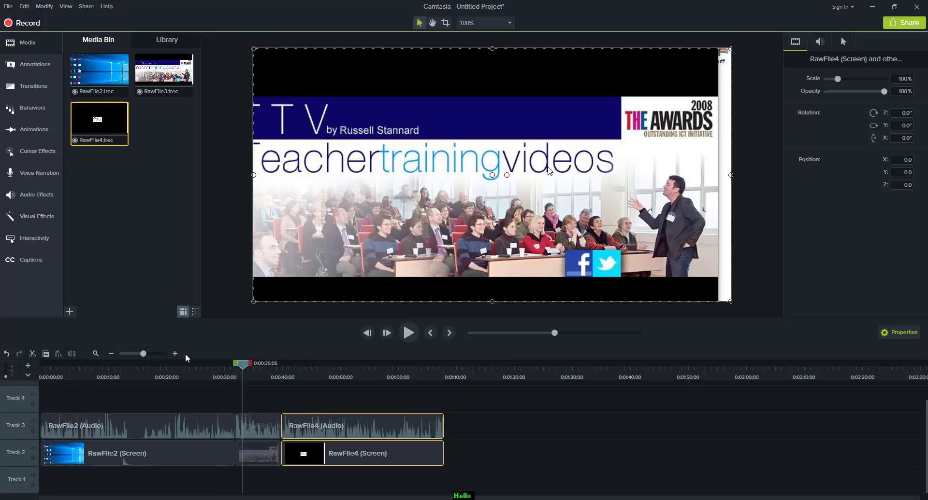
pyautogui.moveTo(244, 367); pyautogui.dragTo(382, 386)
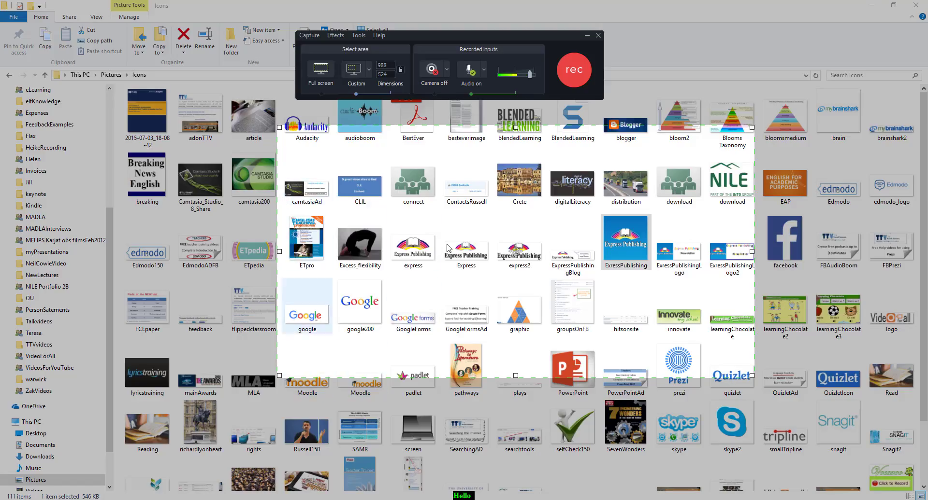
# In the recorder's Tools Options, set recordings to save as .trec and keep Ask for file name in File options.
pyautogui.click(358, 36)
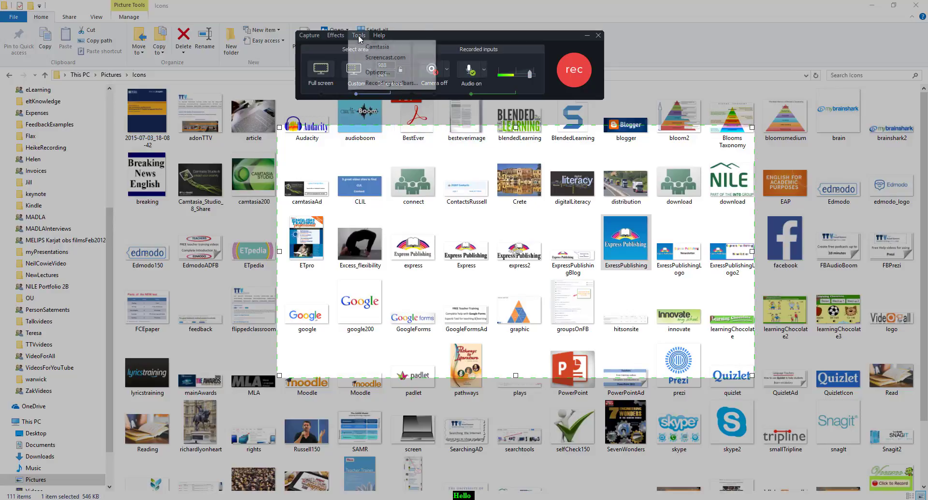
pyautogui.click(384, 73)
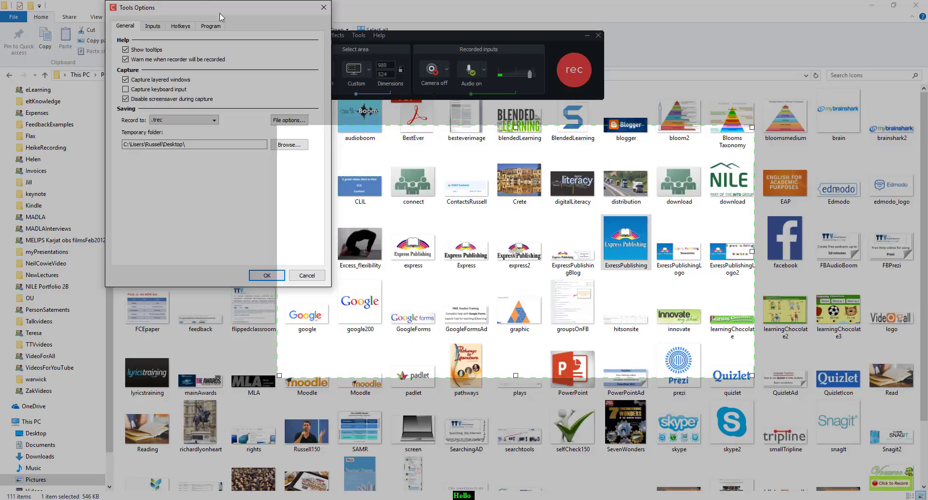
pyautogui.moveTo(218, 11); pyautogui.dragTo(526, 149)
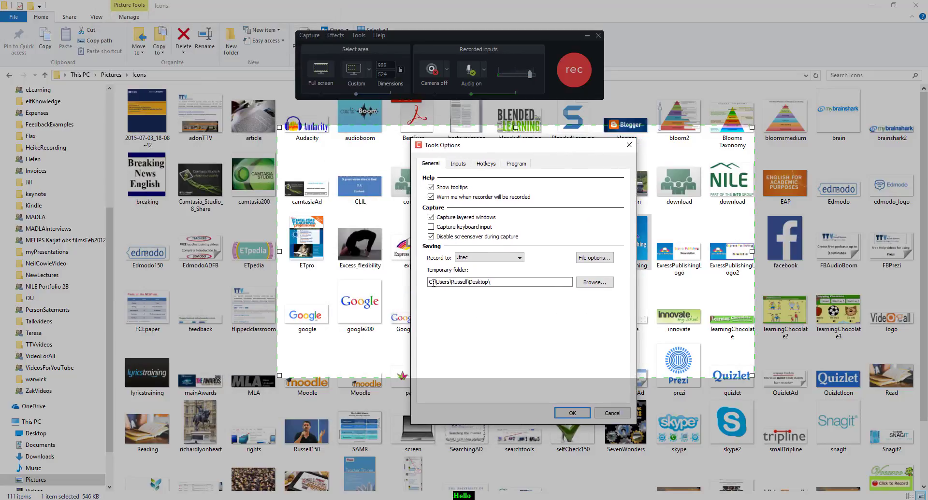
pyautogui.click(520, 261)
pyautogui.click(466, 266)
pyautogui.click(591, 258)
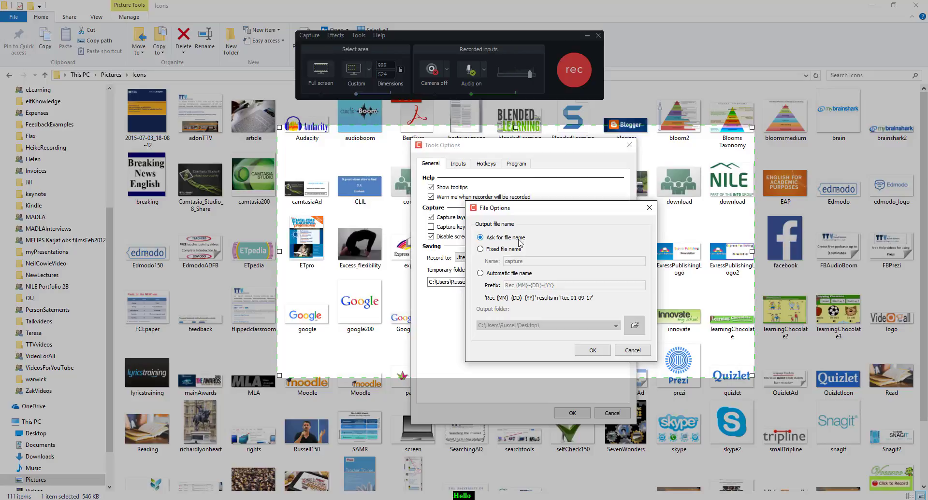
pyautogui.click(595, 351)
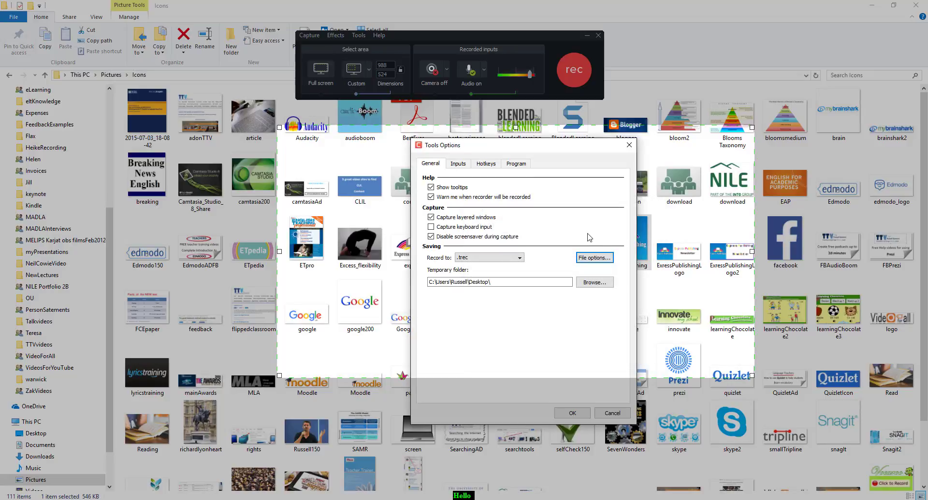
# Look through the Program, General, Inputs and Hotkeys option tabs, then close the options and dismiss the hotkey message.
pyautogui.click(516, 163)
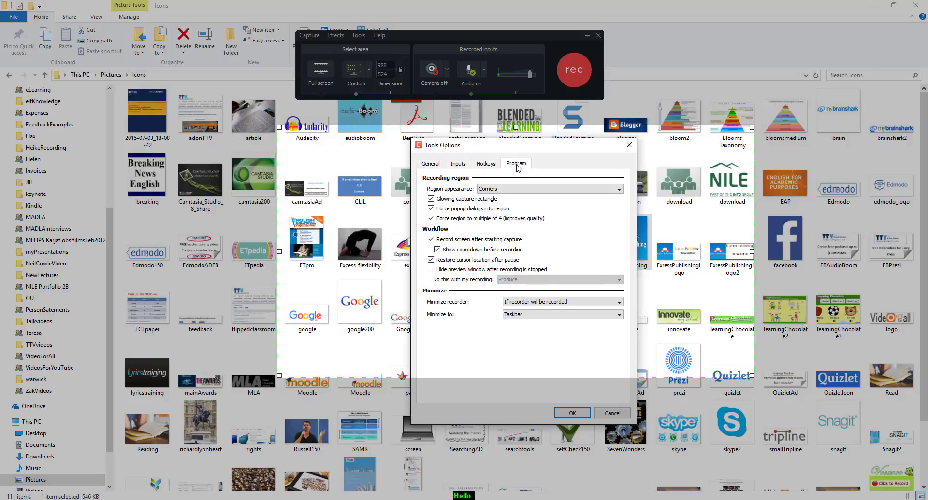
pyautogui.click(432, 165)
pyautogui.click(463, 169)
pyautogui.click(487, 167)
pyautogui.click(515, 167)
pyautogui.click(569, 418)
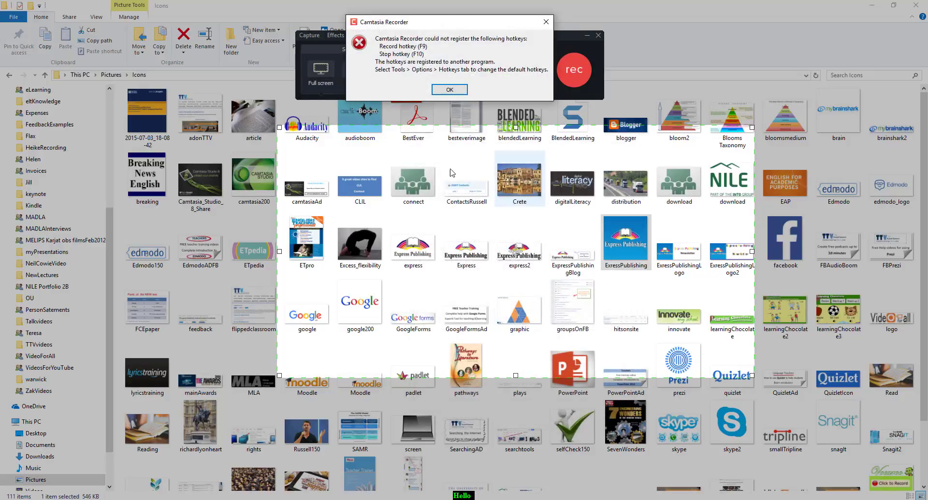
pyautogui.click(450, 89)
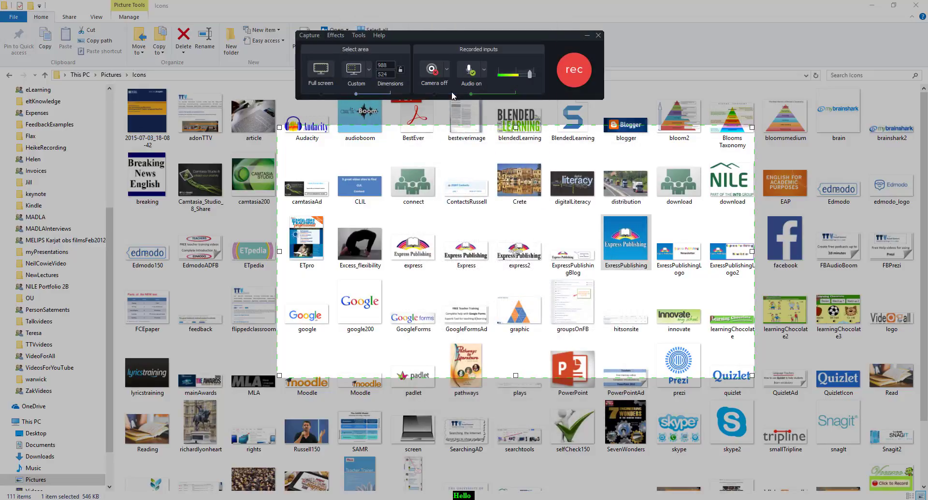
# Record a short capture of the Icons folder and stop the recording.
pyautogui.click(570, 75)
pyautogui.click(448, 96)
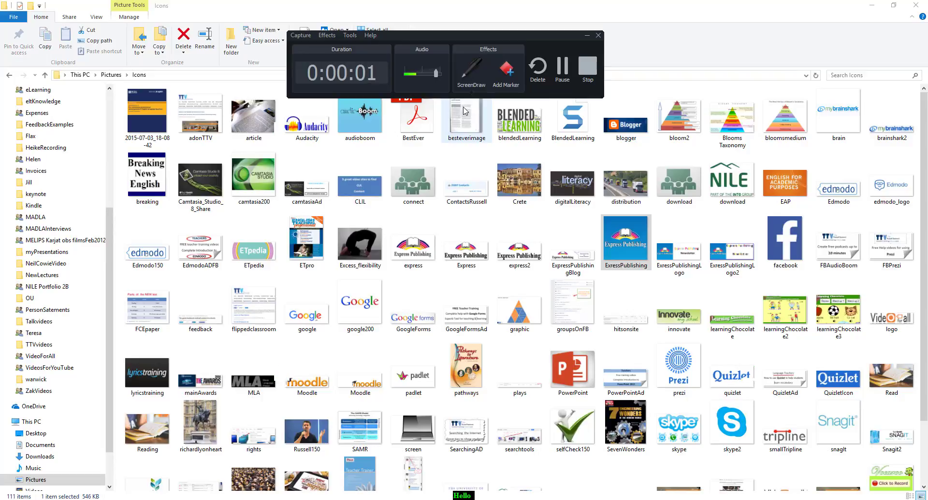
pyautogui.click(587, 67)
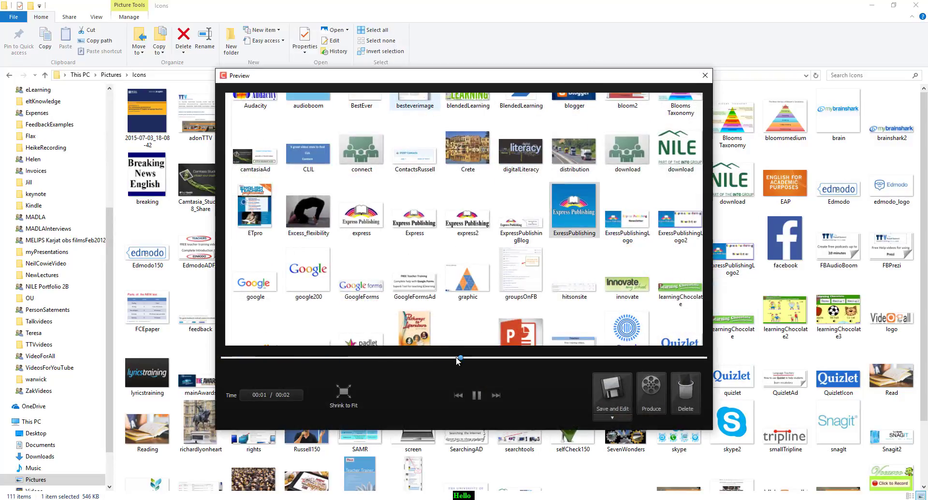
# Pause and replay the preview, move the preview window, and choose Save As from the save options.
pyautogui.click(476, 397)
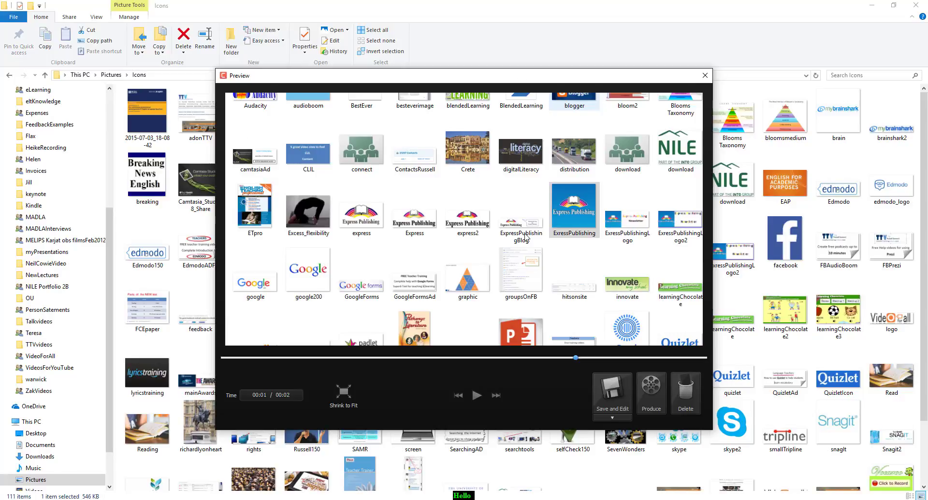
pyautogui.moveTo(446, 76); pyautogui.dragTo(474, 69)
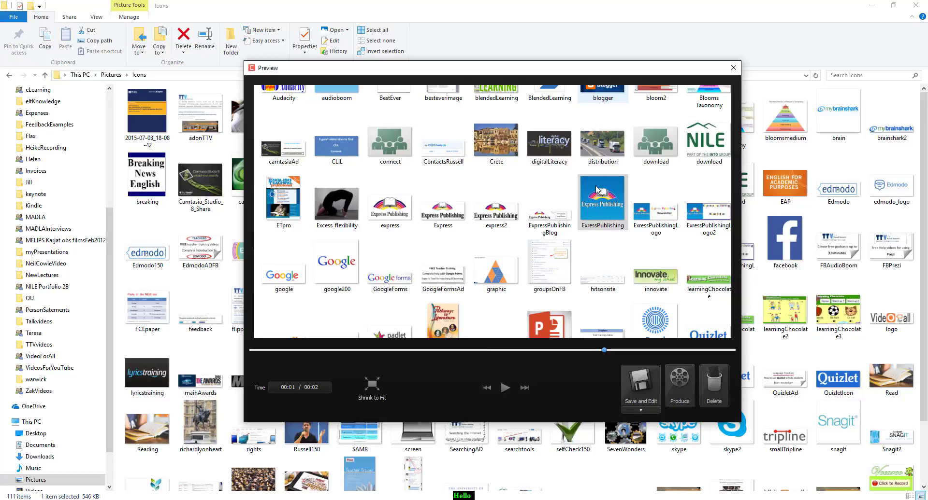
pyautogui.click(504, 393)
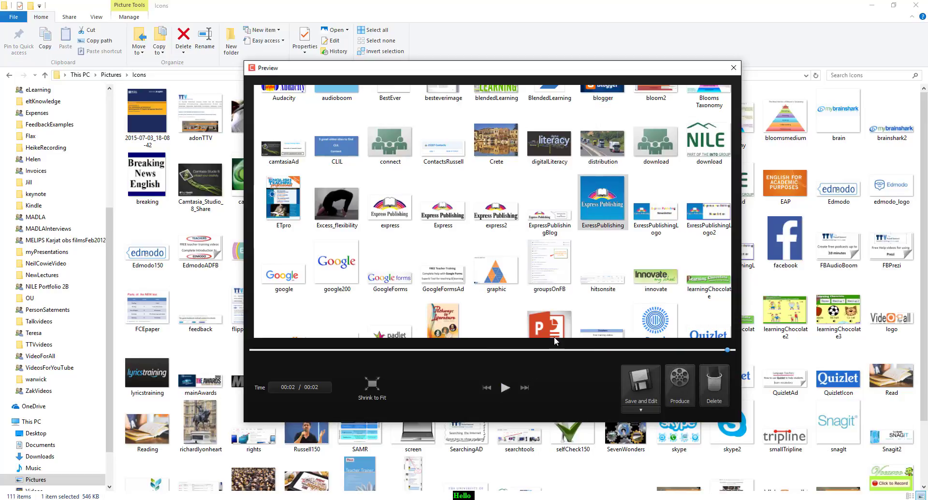
pyautogui.click(640, 410)
pyautogui.click(656, 418)
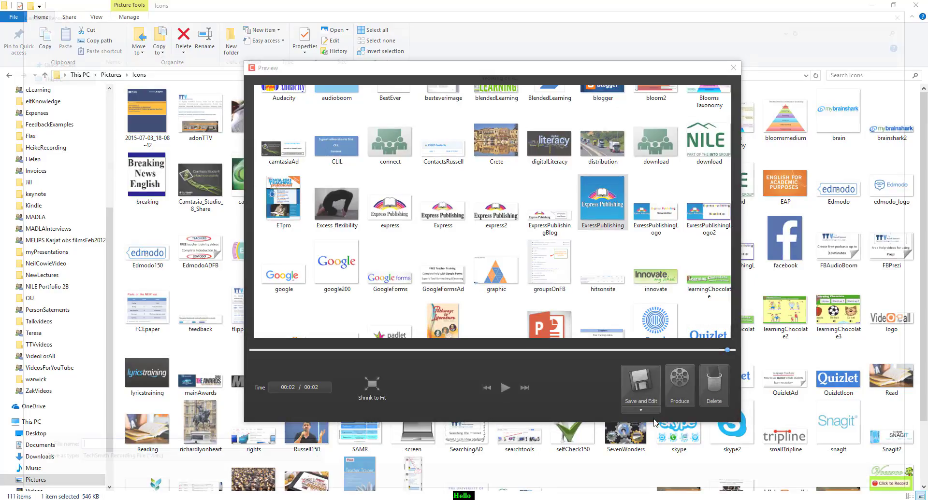
# Save the new recording to the Desktop under the file name RawFile5.
pyautogui.click(144, 452)
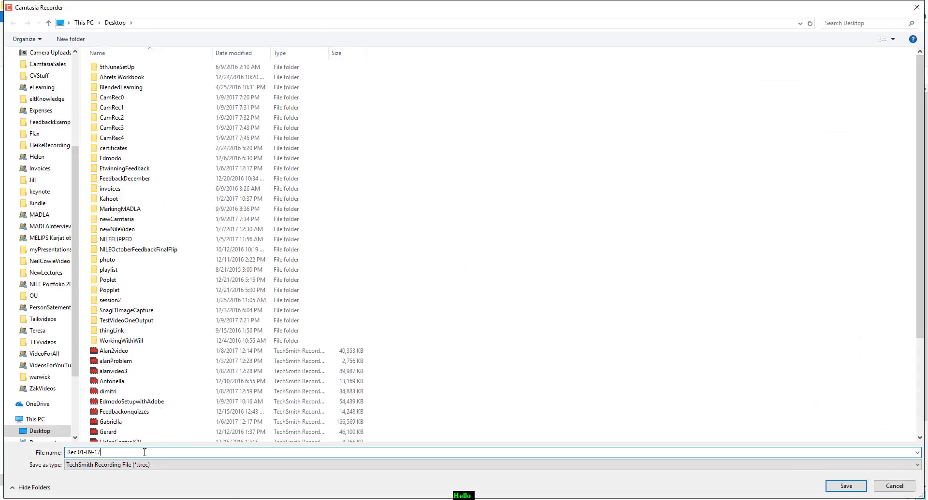
pyautogui.press('BackSpace')
pyautogui.press('BackSpace')
pyautogui.press('BackSpace')
pyautogui.press('BackSpace')
pyautogui.press('BackSpace')
pyautogui.press('BackSpace')
pyautogui.press('BackSpace')
pyautogui.press('BackSpace')
pyautogui.press('BackSpace')
pyautogui.press('BackSpace')
pyautogui.press('BackSpace')
pyautogui.press('BackSpace')
pyautogui.write('Raw')
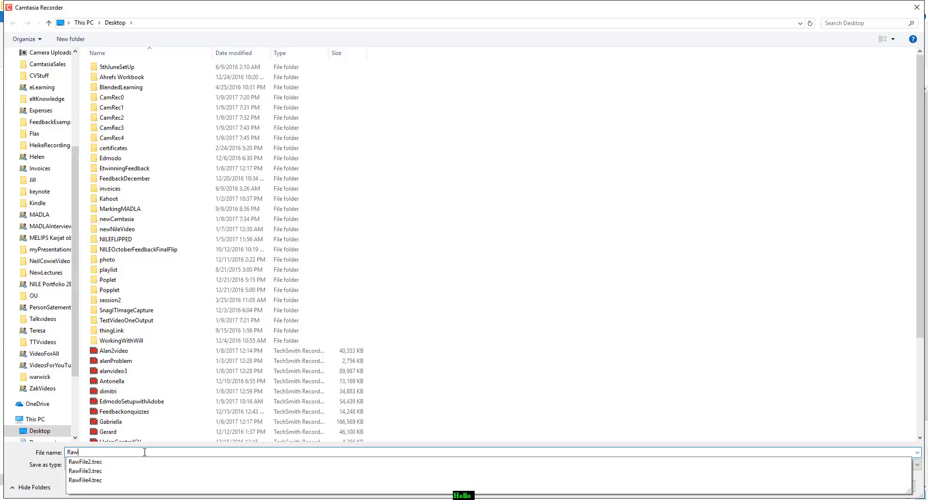
pyautogui.write('File5')
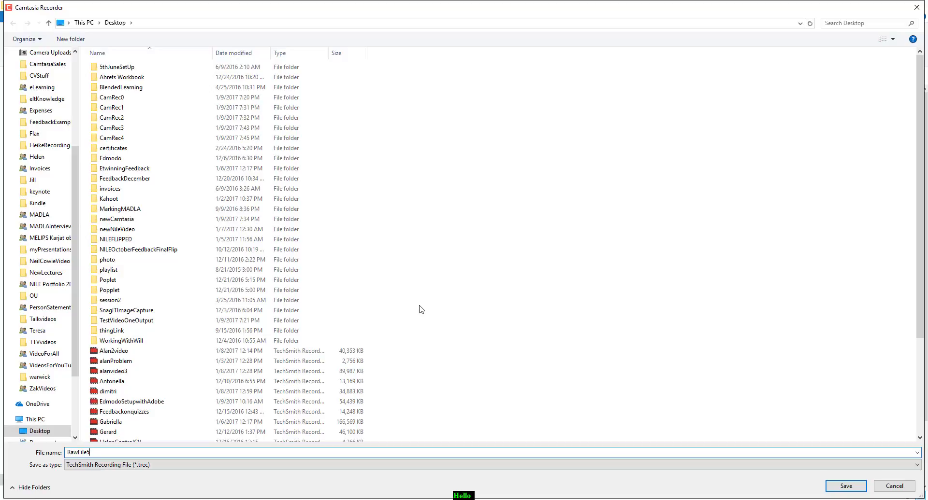
pyautogui.click(845, 486)
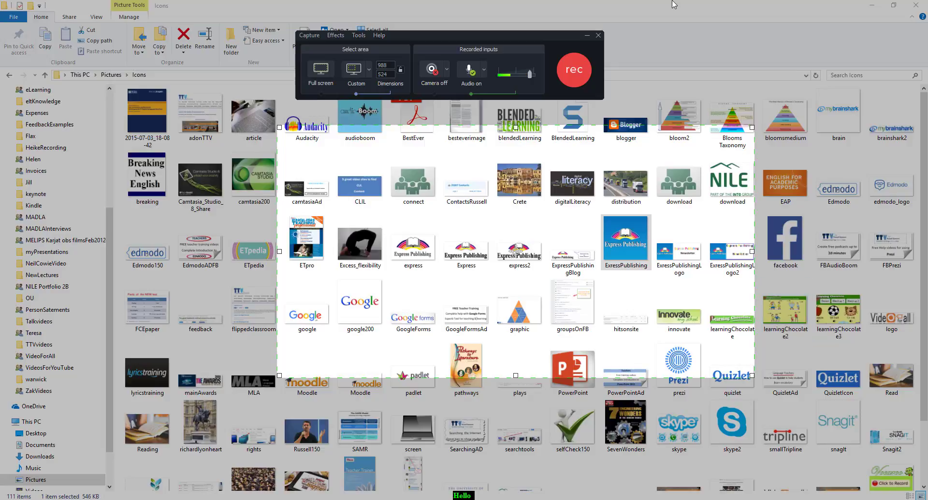
# Minimize the recorder, return to the editor, and import RawFile5 from the Desktop into the media bin.
pyautogui.click(598, 36)
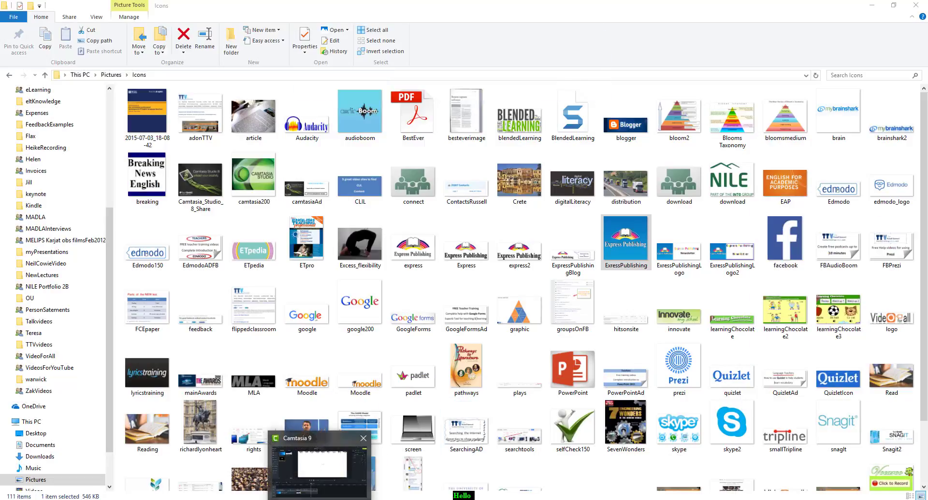
pyautogui.click(319, 499)
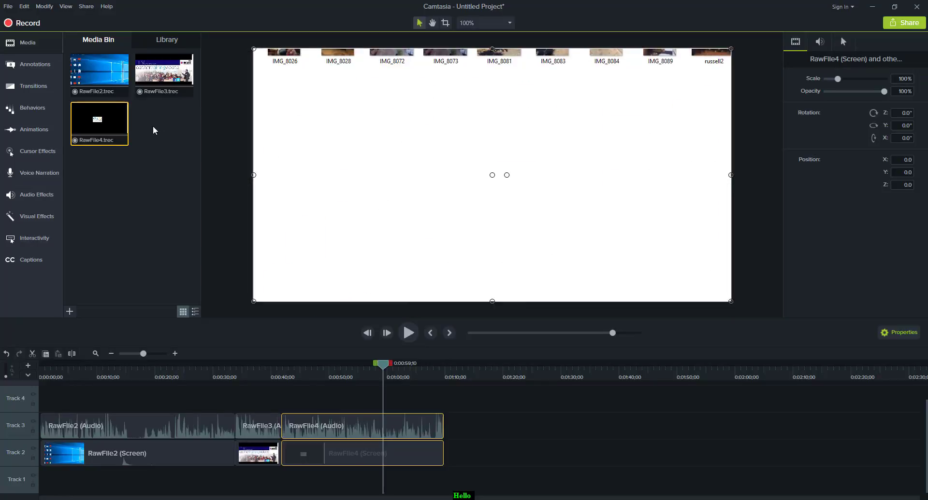
pyautogui.click(8, 7)
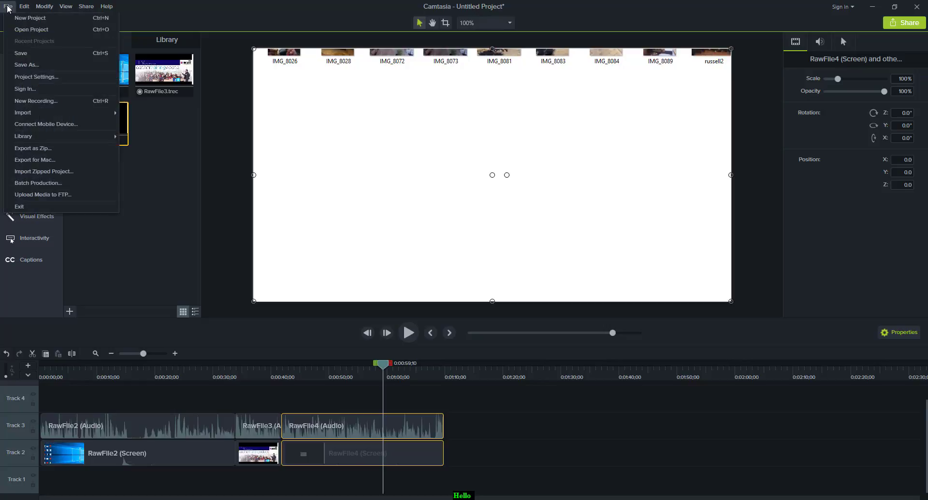
pyautogui.moveTo(28, 114)
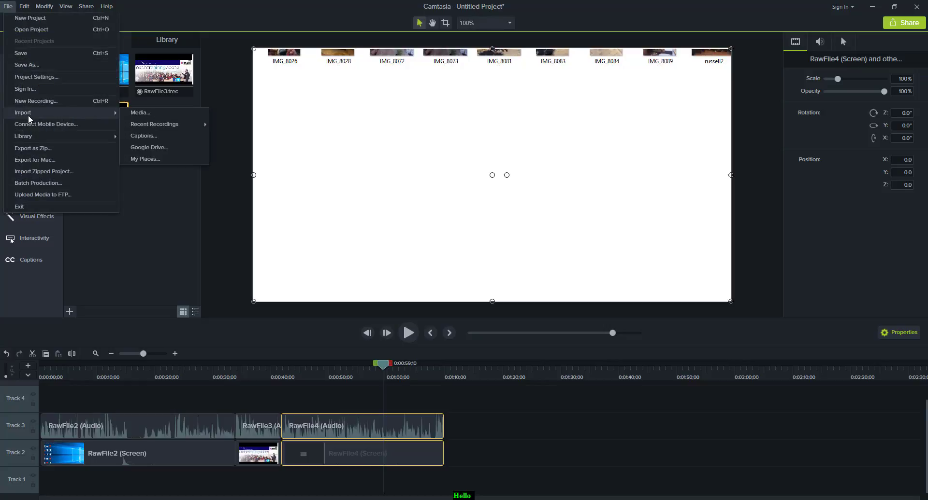
pyautogui.click(141, 114)
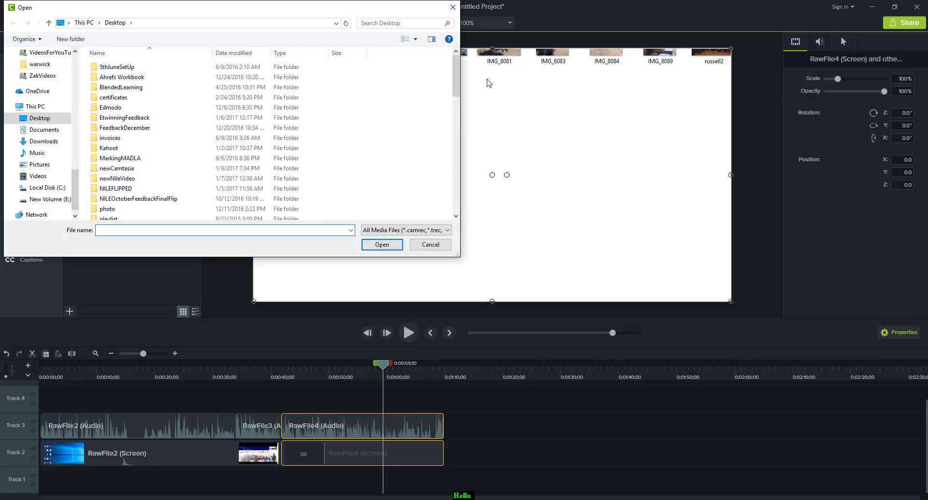
pyautogui.moveTo(459, 73); pyautogui.dragTo(462, 198)
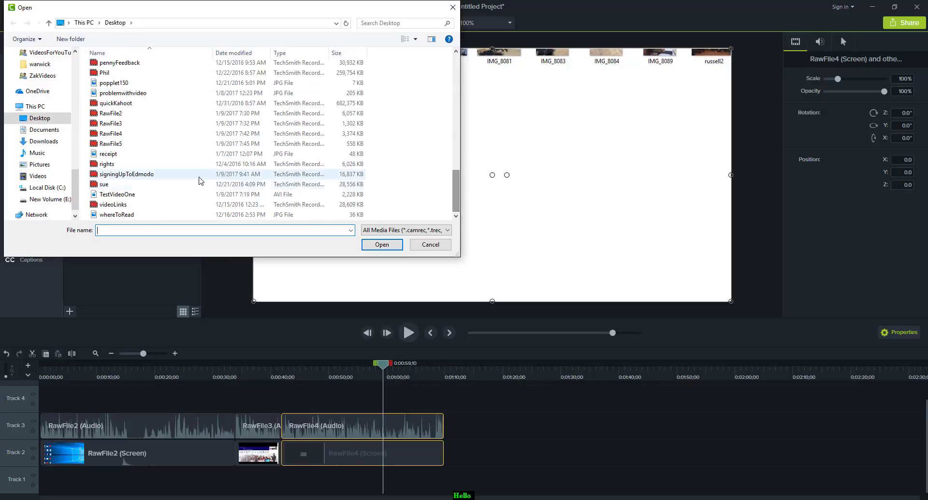
pyautogui.click(145, 145)
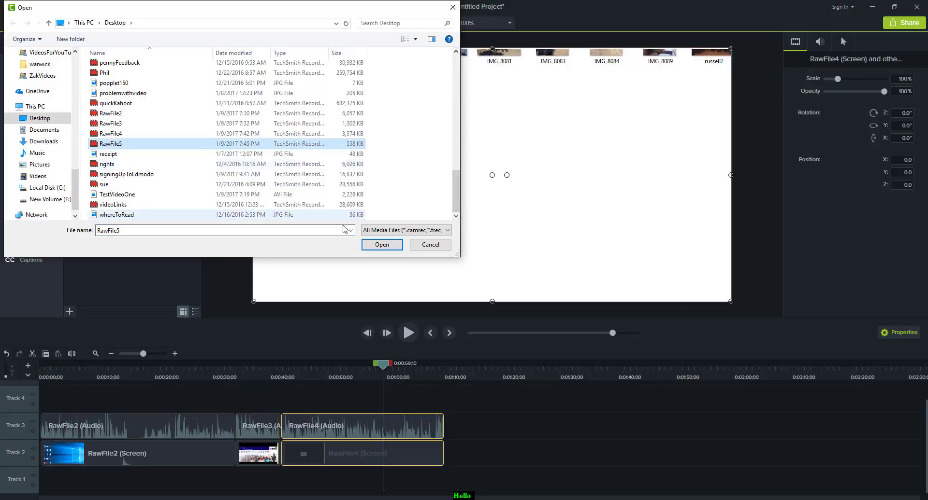
pyautogui.click(382, 245)
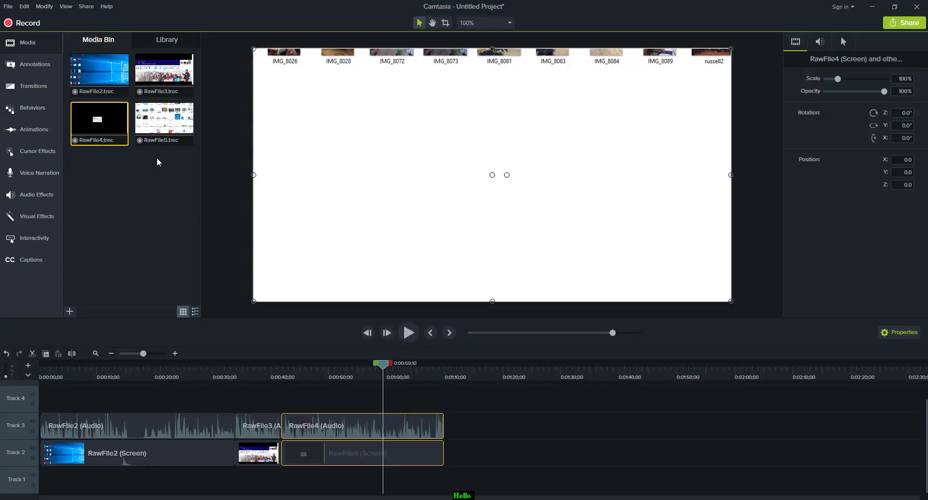
# Place RawFile5 on the timeline's Track 2 right after RawFile4.
pyautogui.moveTo(155, 133); pyautogui.dragTo(449, 454)
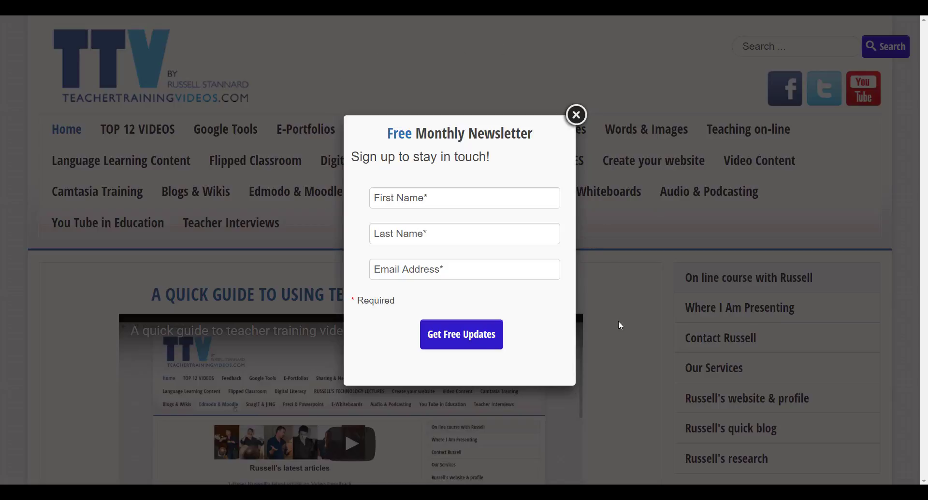
# Close the newsletter pop-up on the Teacher Training Videos site and open the Camtasia Training page.
pyautogui.click(576, 115)
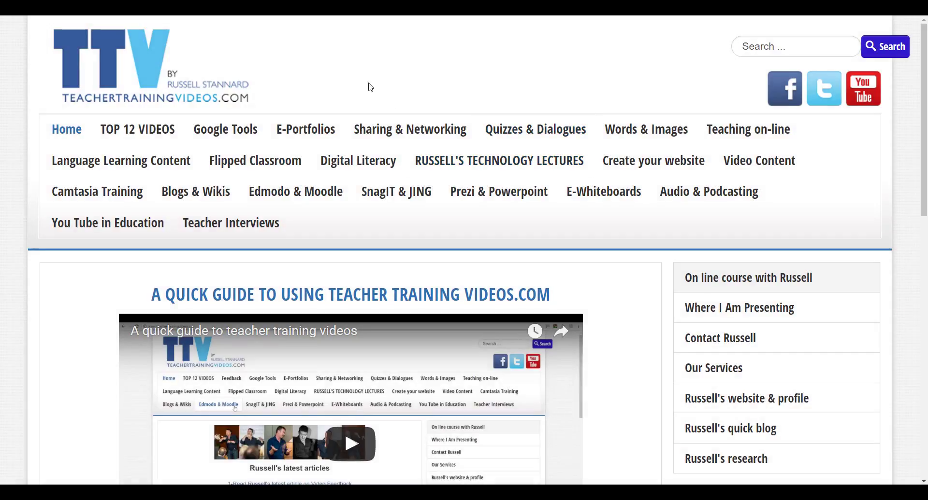
pyautogui.click(121, 199)
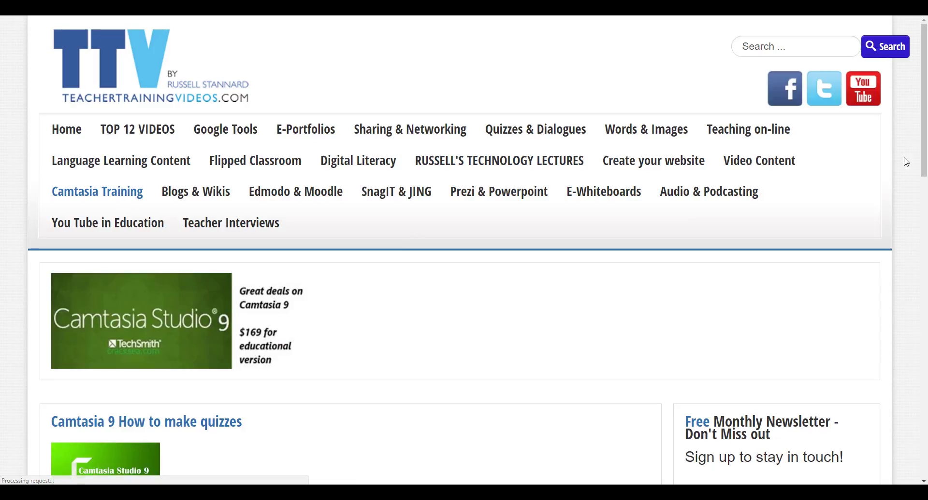
# Browse the Camtasia Training page, following the link to TechSmith's recommended training providers and scrolling back through the page.
pyautogui.scroll(-3, 906, 164)
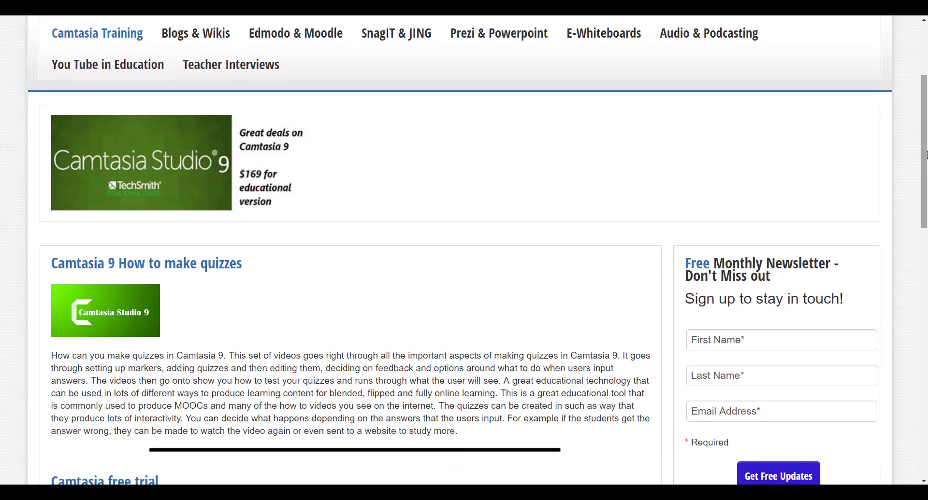
pyautogui.scroll(-7, 926, 154)
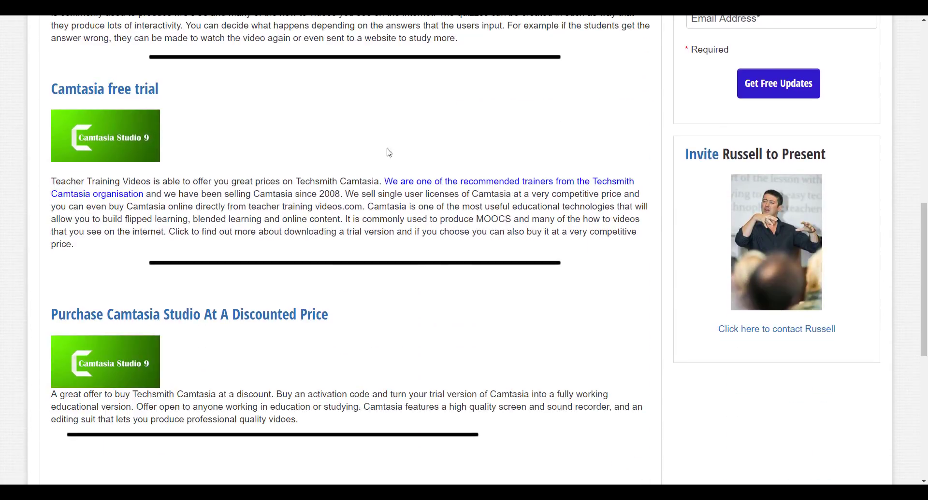
pyautogui.click(410, 182)
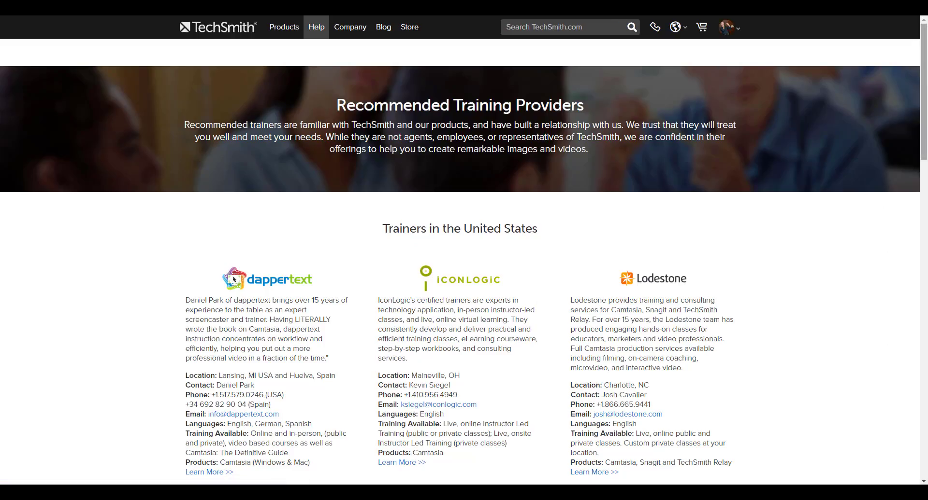
pyautogui.moveTo(923, 73); pyautogui.dragTo(910, 187)
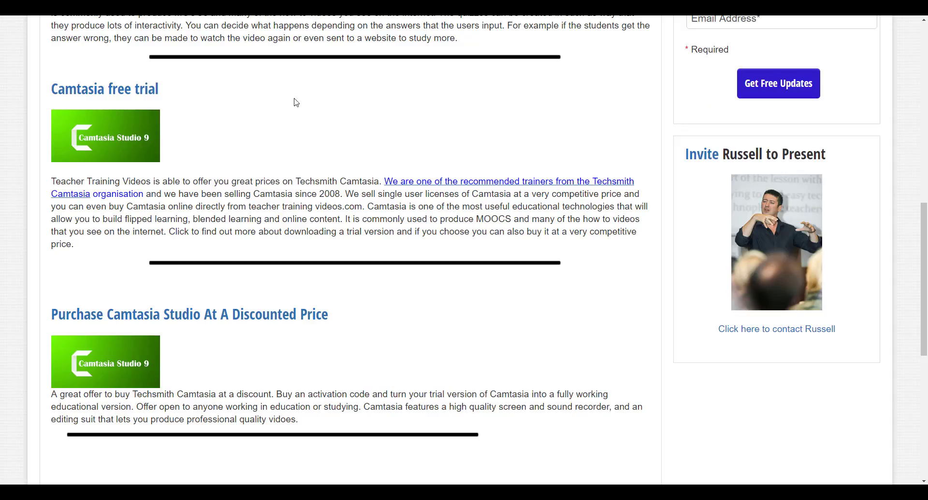
pyautogui.moveTo(924, 218); pyautogui.dragTo(925, 99)
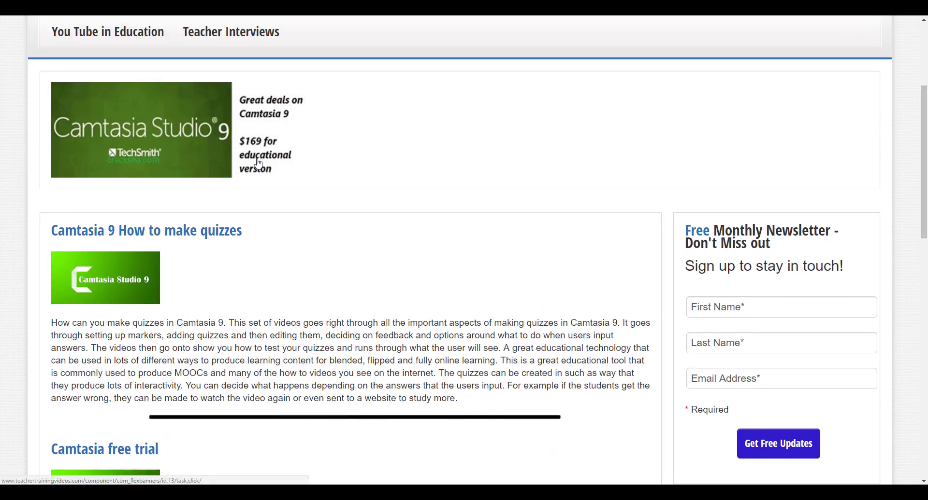